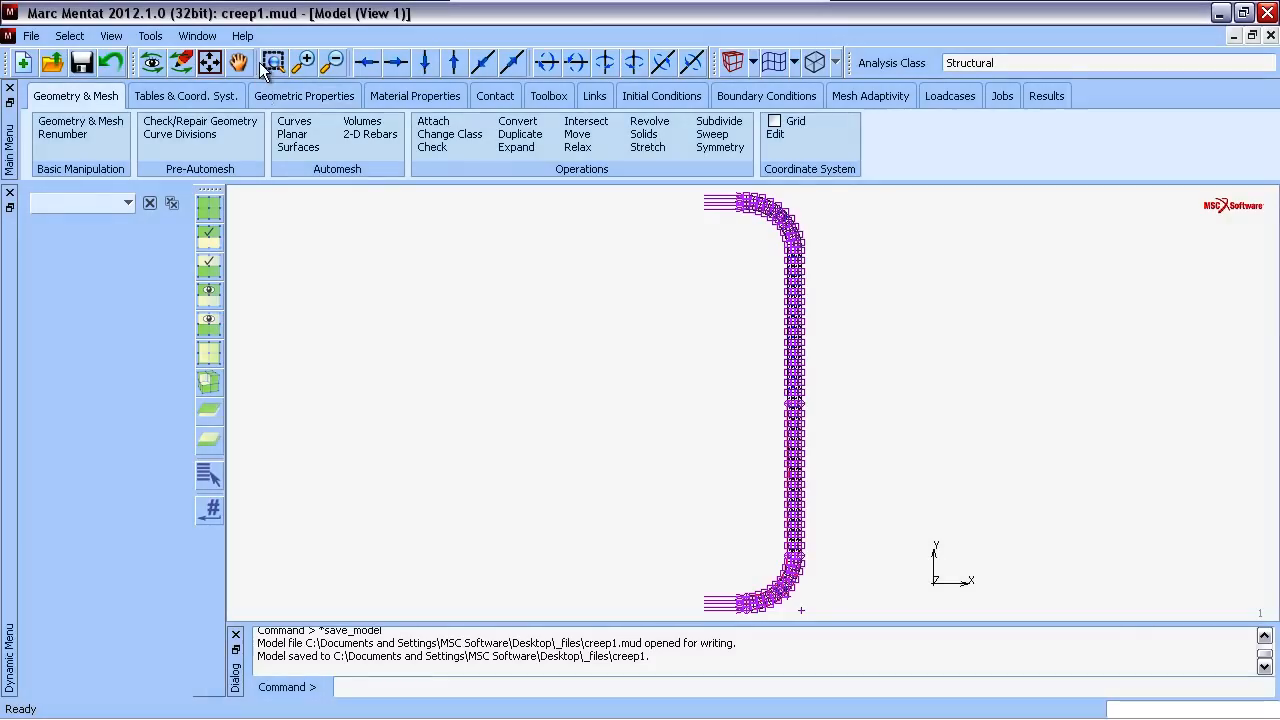
- Display the mesh elements of the curved wall as solid instead of wireframe
{"action": "left_click", "coordinate": [278, 66]}
{"action": "mouse_move", "coordinate": [736, 187]}
{"action": "left_mouse_down"}
{"action": "mouse_move", "coordinate": [808, 268]}
{"action": "mouse_move", "coordinate": [864, 424]}
{"action": "mouse_move", "coordinate": [869, 413]}
{"action": "left_mouse_up"}
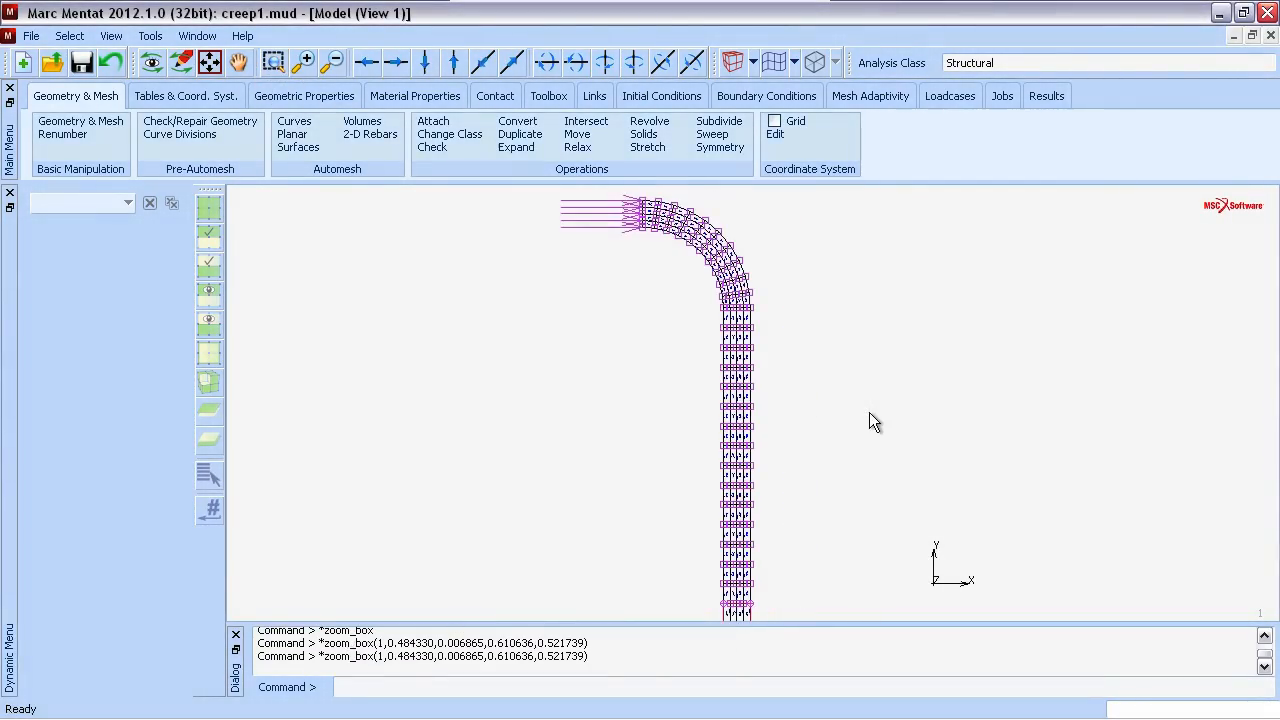
{"action": "left_click", "coordinate": [748, 63]}
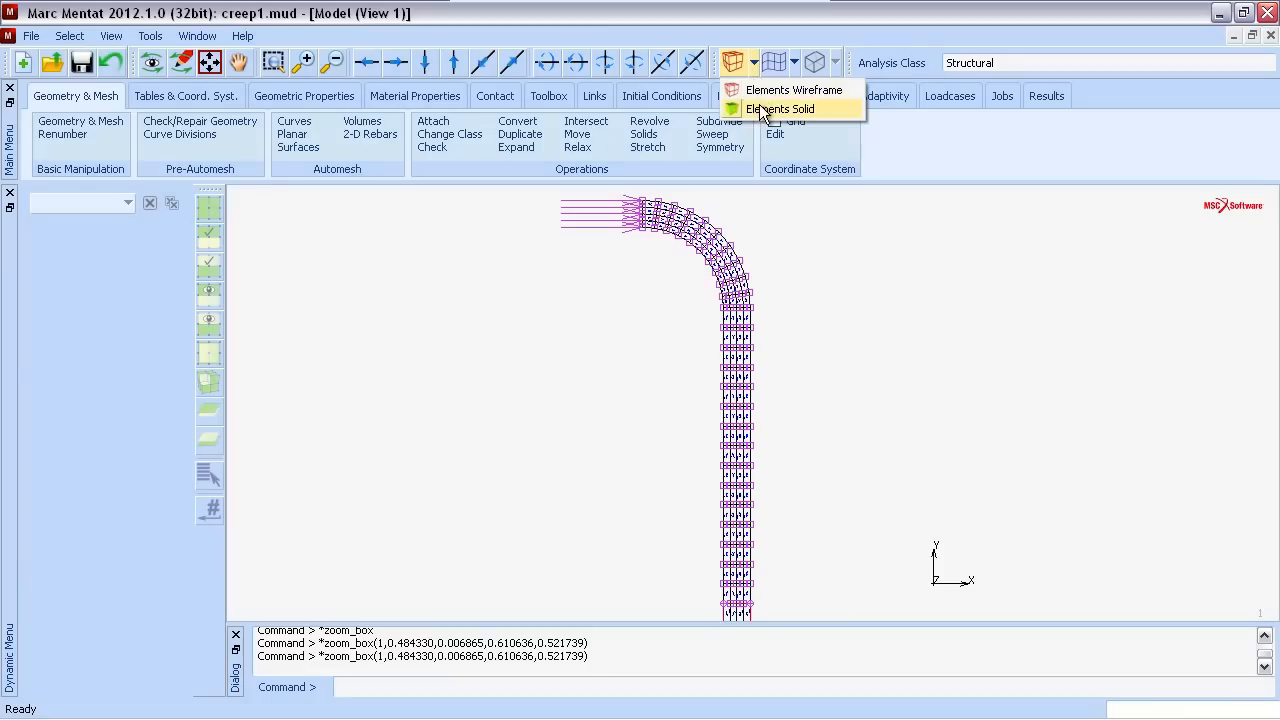
{"action": "left_click", "coordinate": [760, 107]}
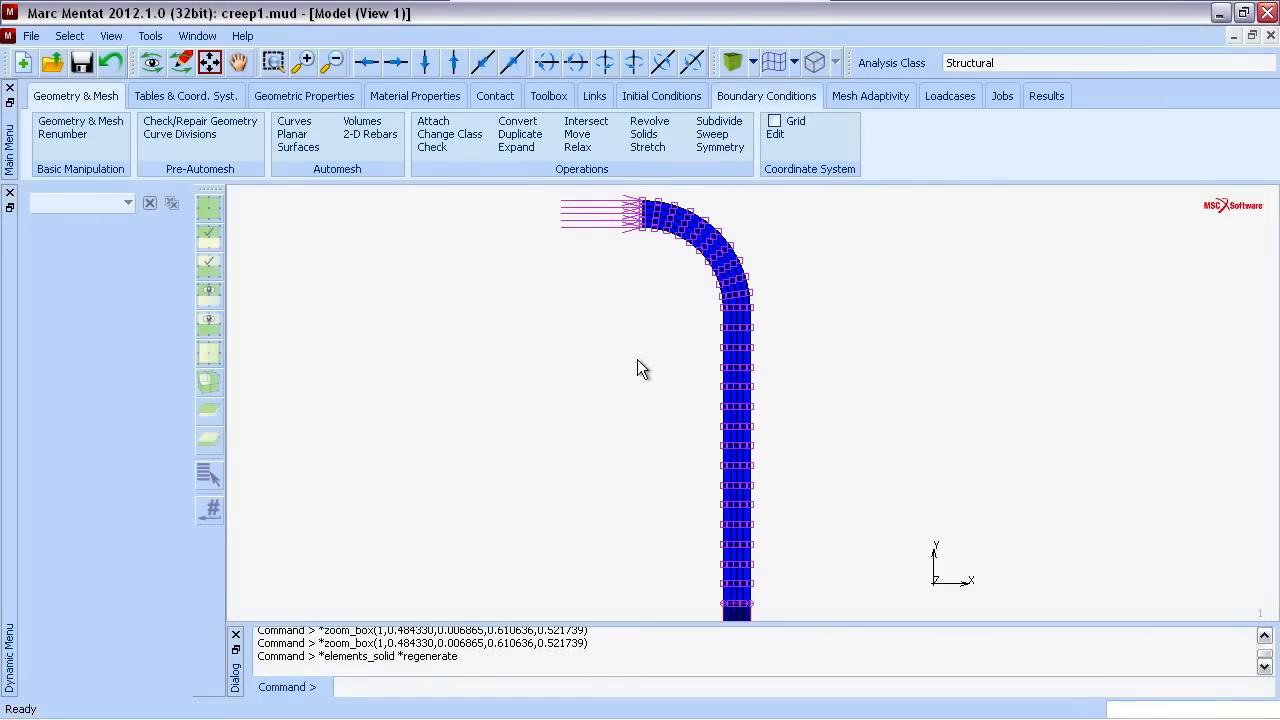
{"action": "left_click", "coordinate": [210, 64]}
- Review the existing fixed-displacement boundary conditions apply1 and apply2 and where they act on the mesh
{"action": "left_click", "coordinate": [752, 99]}
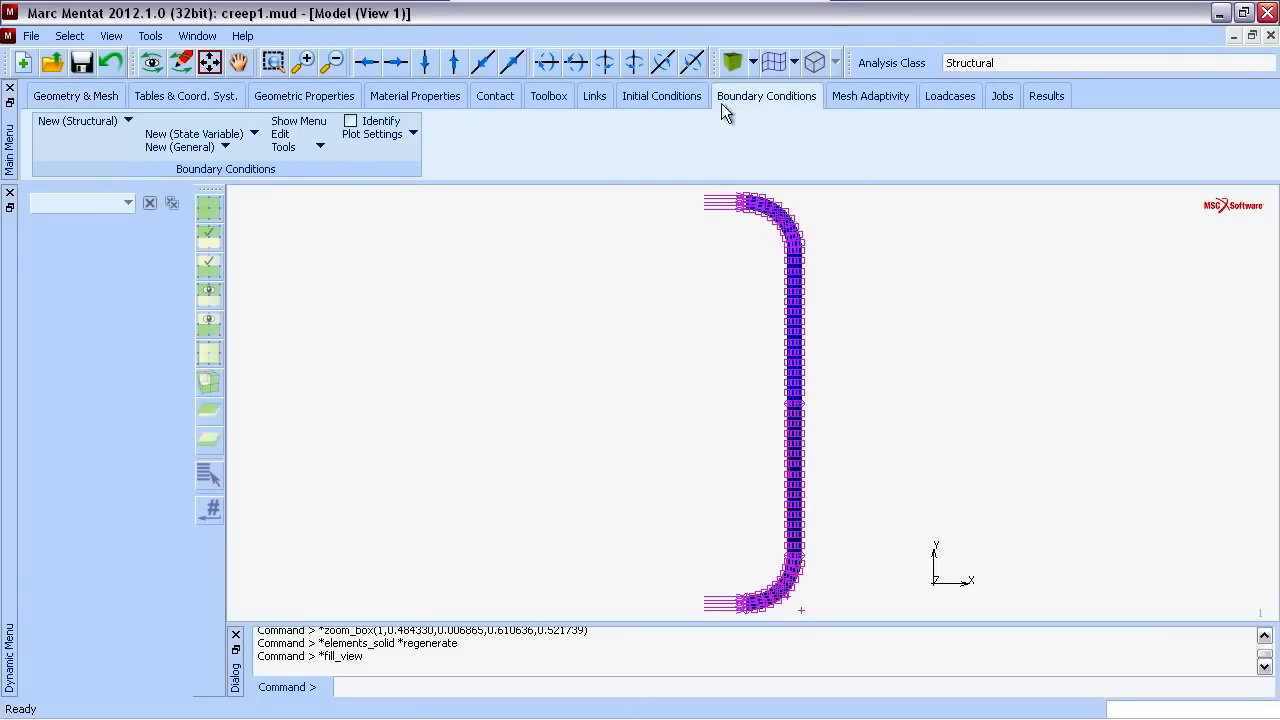
{"action": "left_click", "coordinate": [300, 122]}
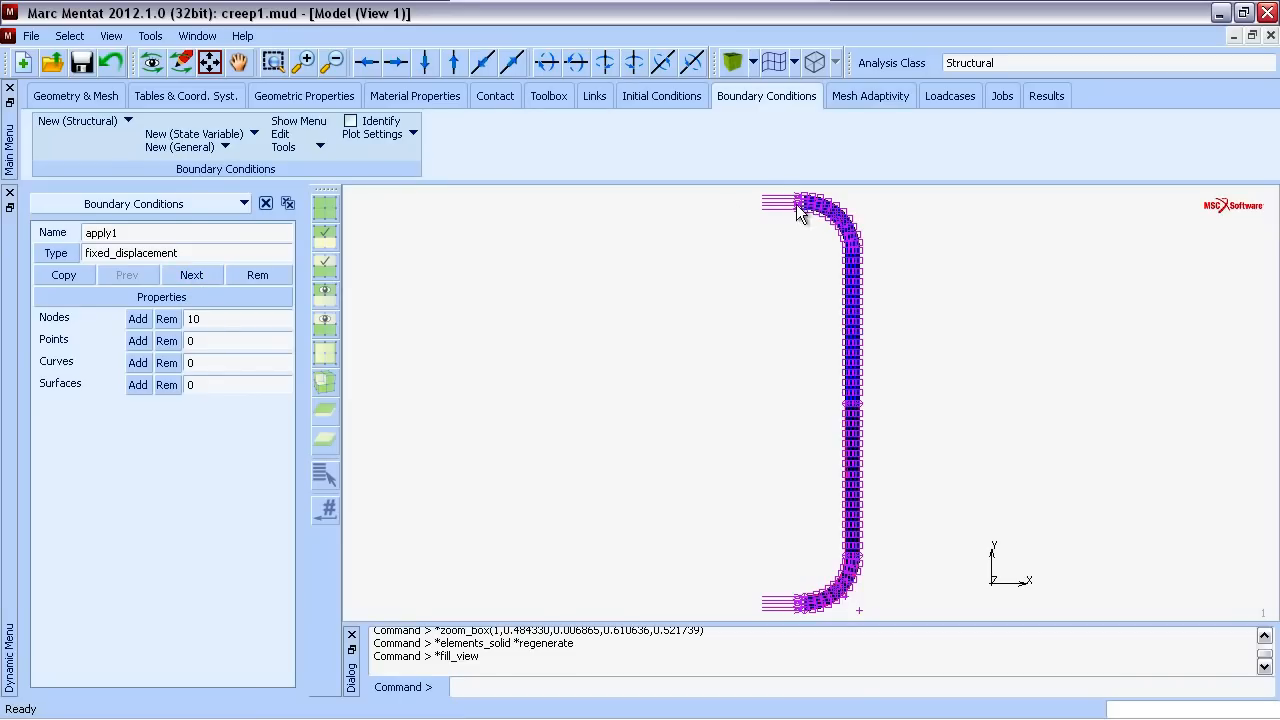
{"action": "left_click", "coordinate": [192, 275]}
{"action": "left_click", "coordinate": [273, 62]}
{"action": "left_click", "coordinate": [785, 382]}
{"action": "left_click", "coordinate": [927, 450]}
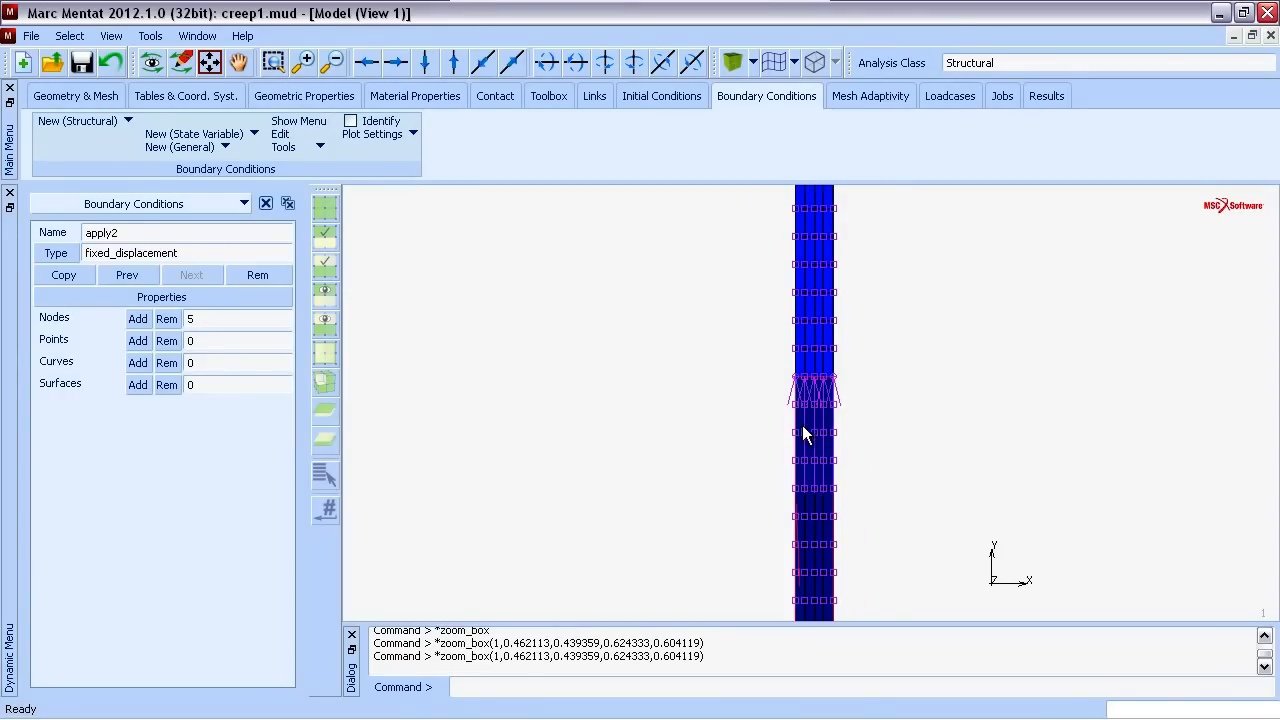
{"action": "left_click", "coordinate": [207, 63]}
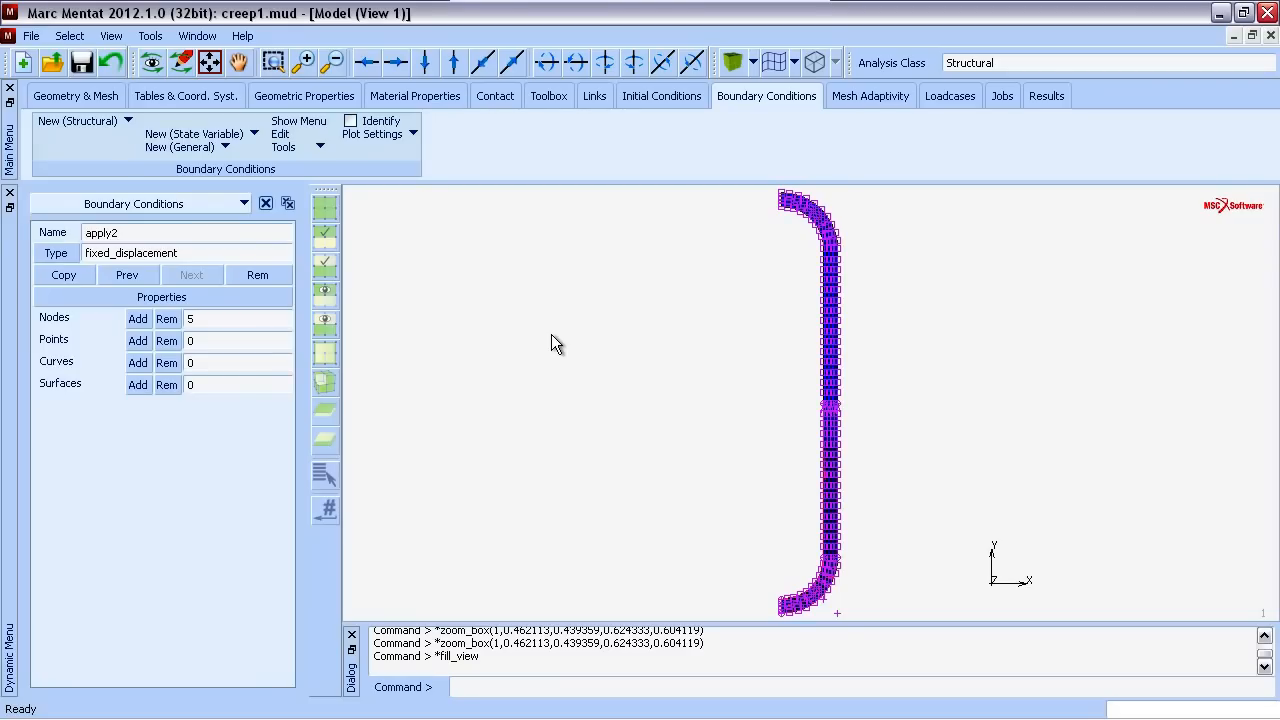
- Create a structural edge load boundary condition with a pressure of 66
{"action": "left_click", "coordinate": [80, 120]}
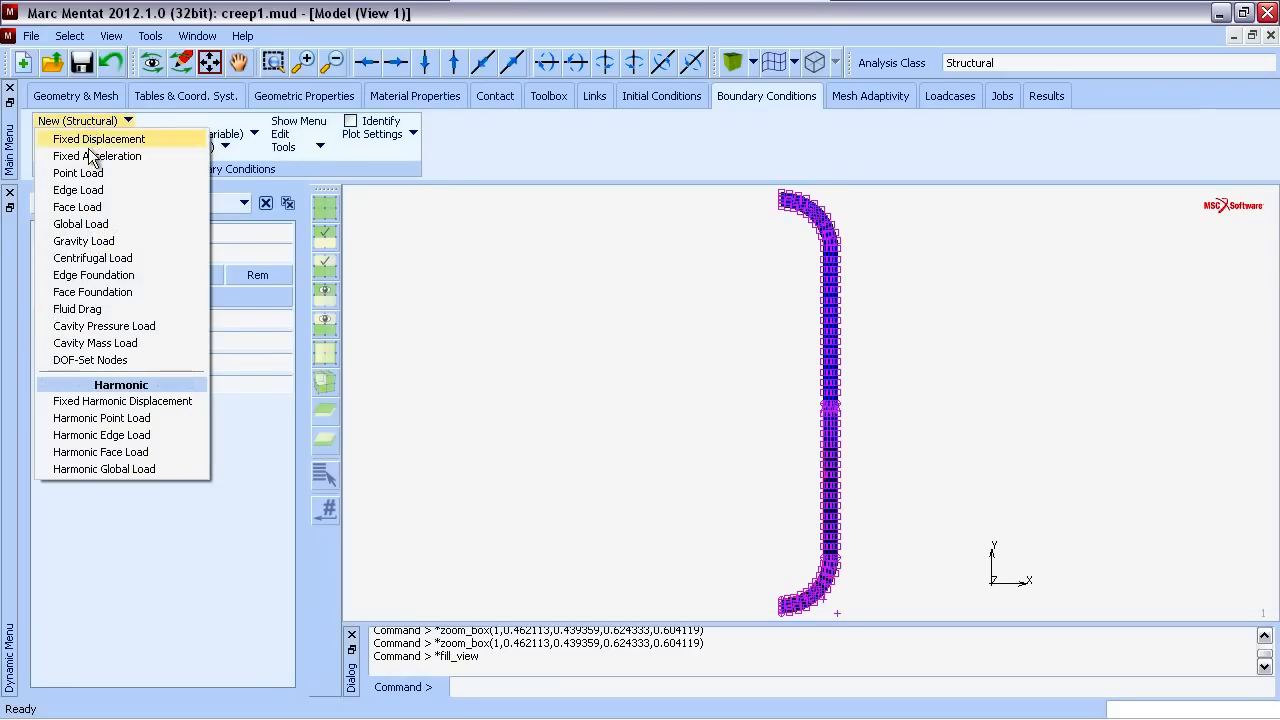
{"action": "left_click", "coordinate": [96, 190]}
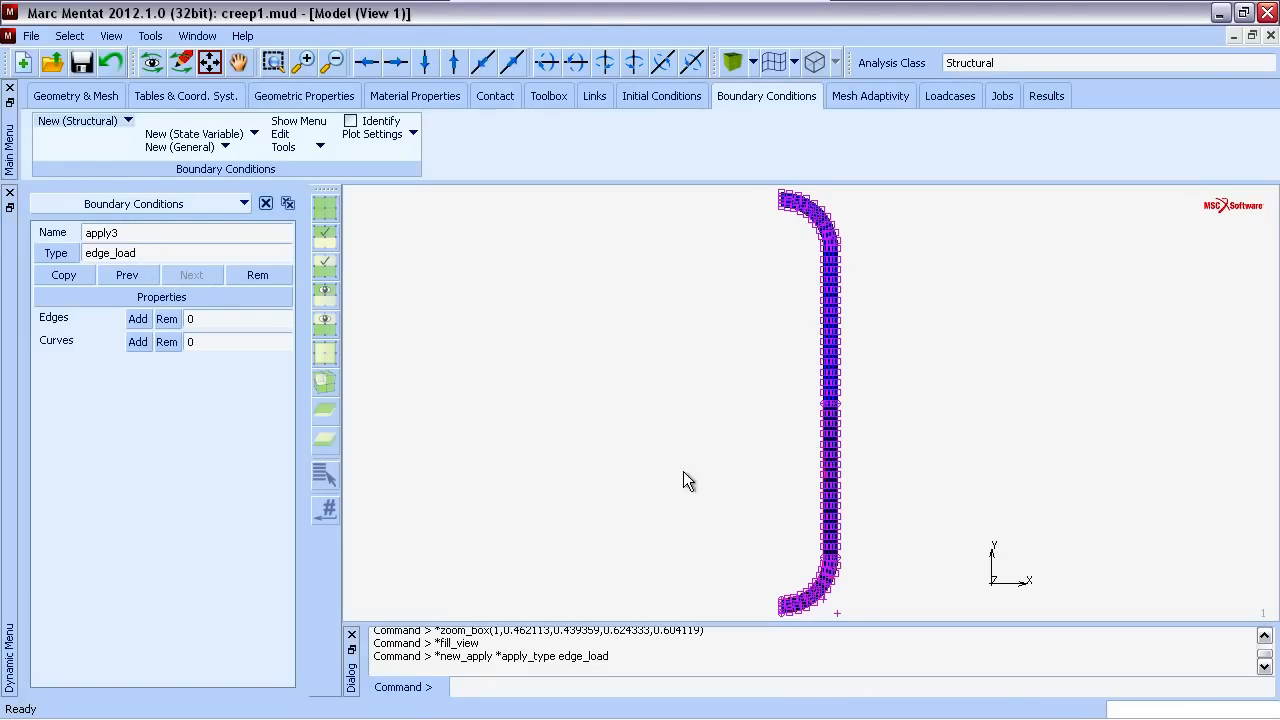
{"action": "left_click", "coordinate": [178, 294]}
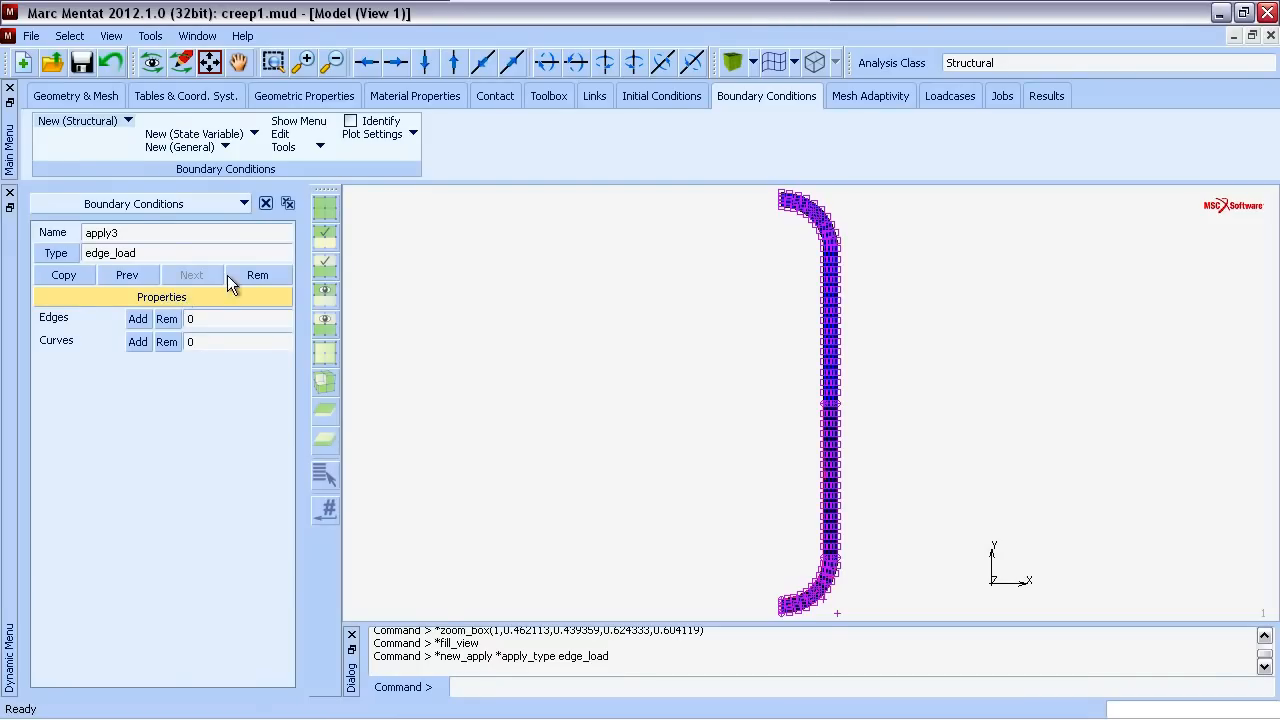
{"action": "left_click", "coordinate": [100, 198]}
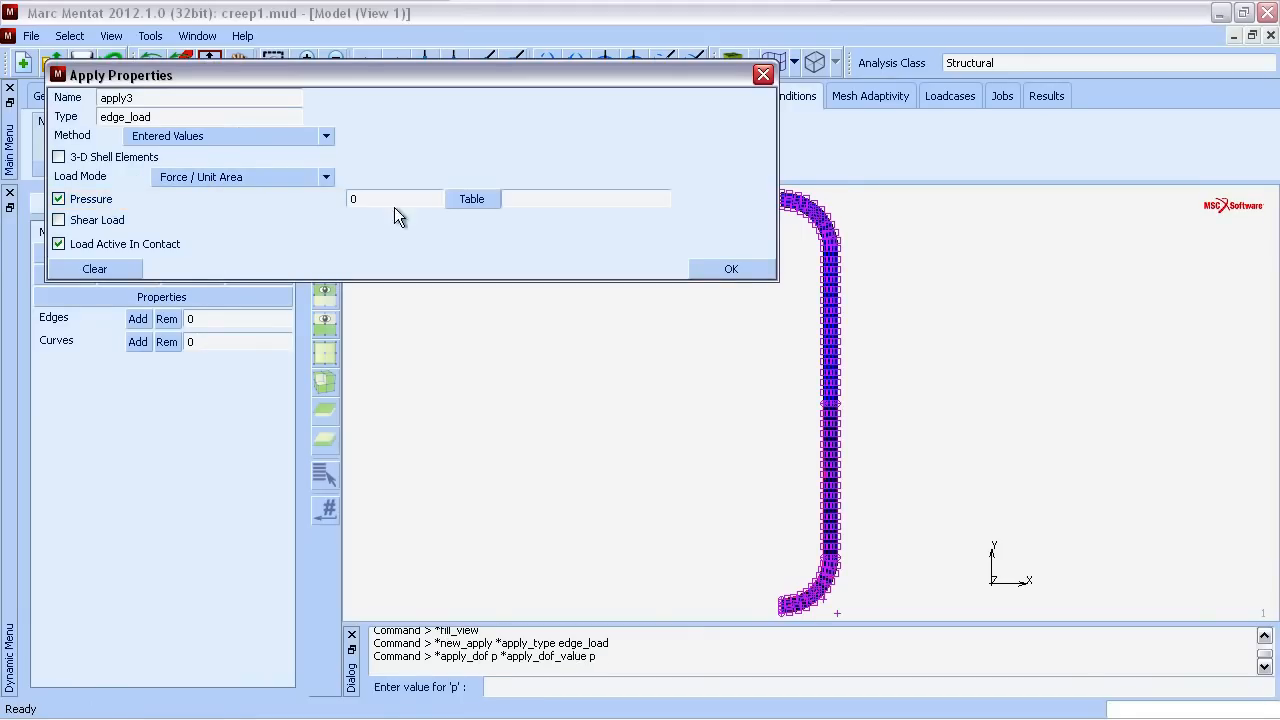
{"action": "left_click_drag", "start_coordinate": [403, 203], "coordinate": [338, 201]}
{"action": "type", "text": "66"}
{"action": "left_click", "coordinate": [740, 268]}
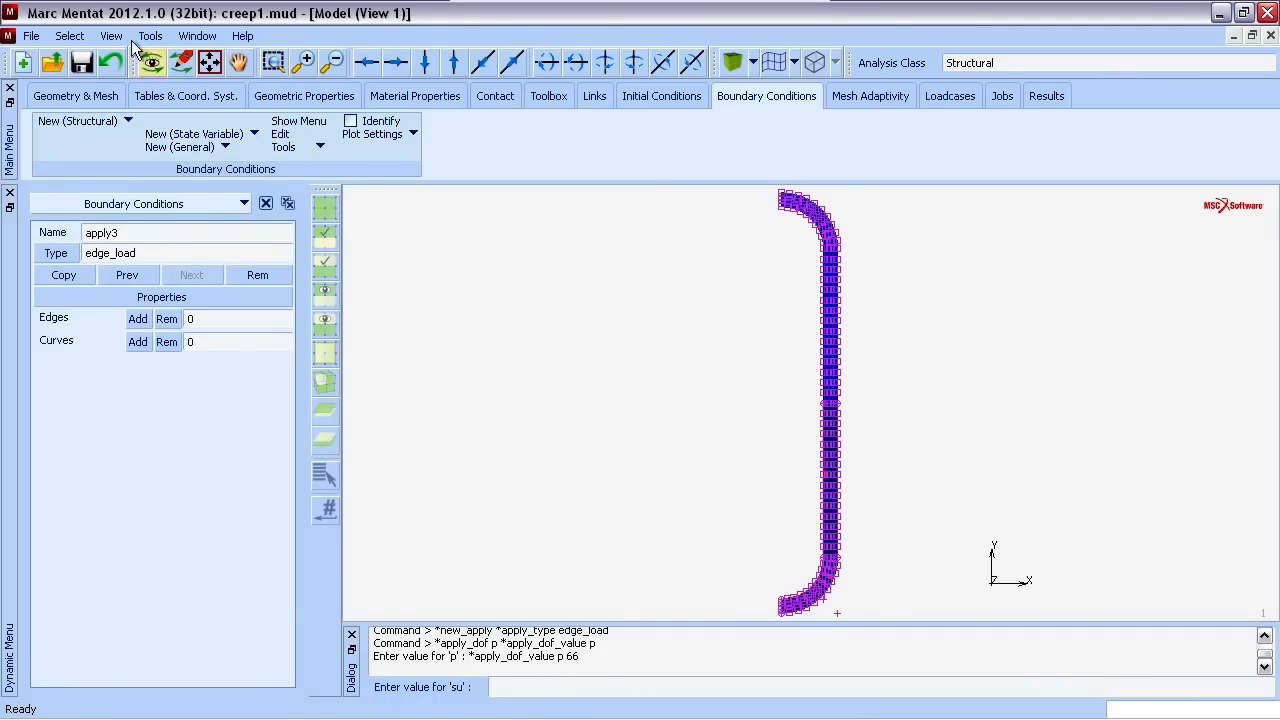
- Select all element edges along the concave inner side of the wall with the Edge Flood selection method
{"action": "left_click", "coordinate": [68, 36]}
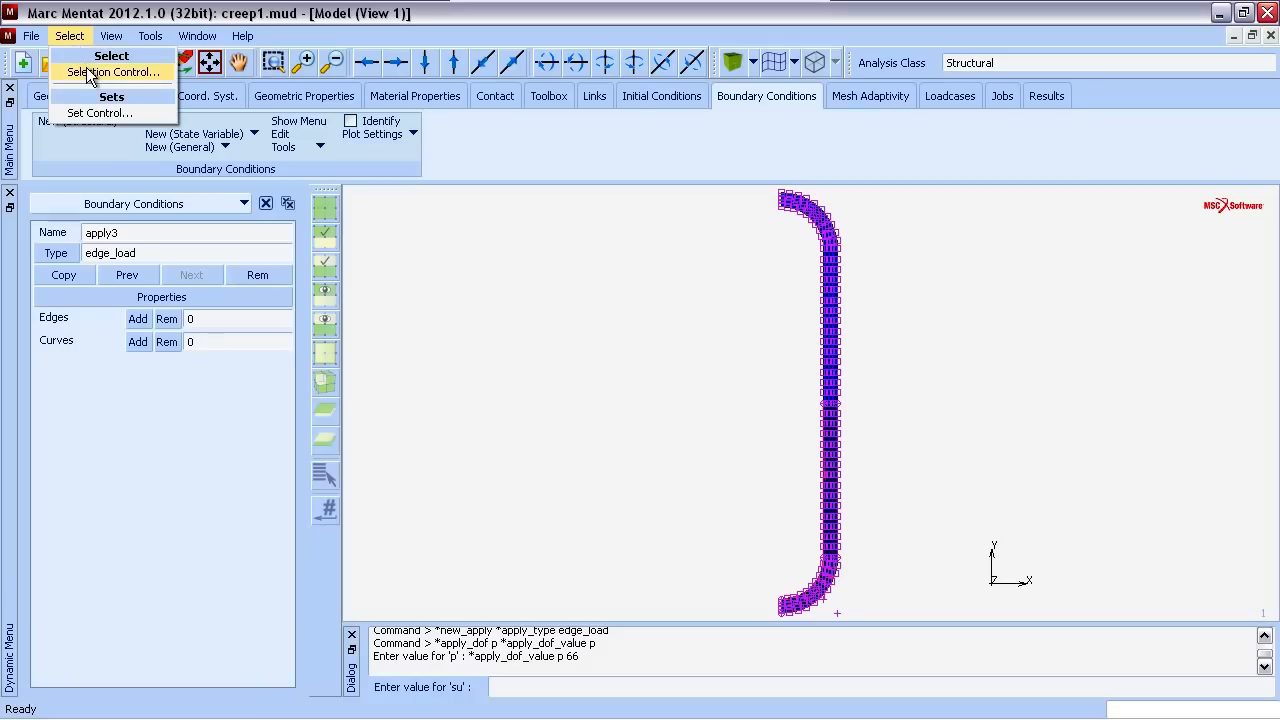
{"action": "left_click", "coordinate": [87, 68]}
{"action": "left_click_drag", "start_coordinate": [134, 94], "coordinate": [1113, 156]}
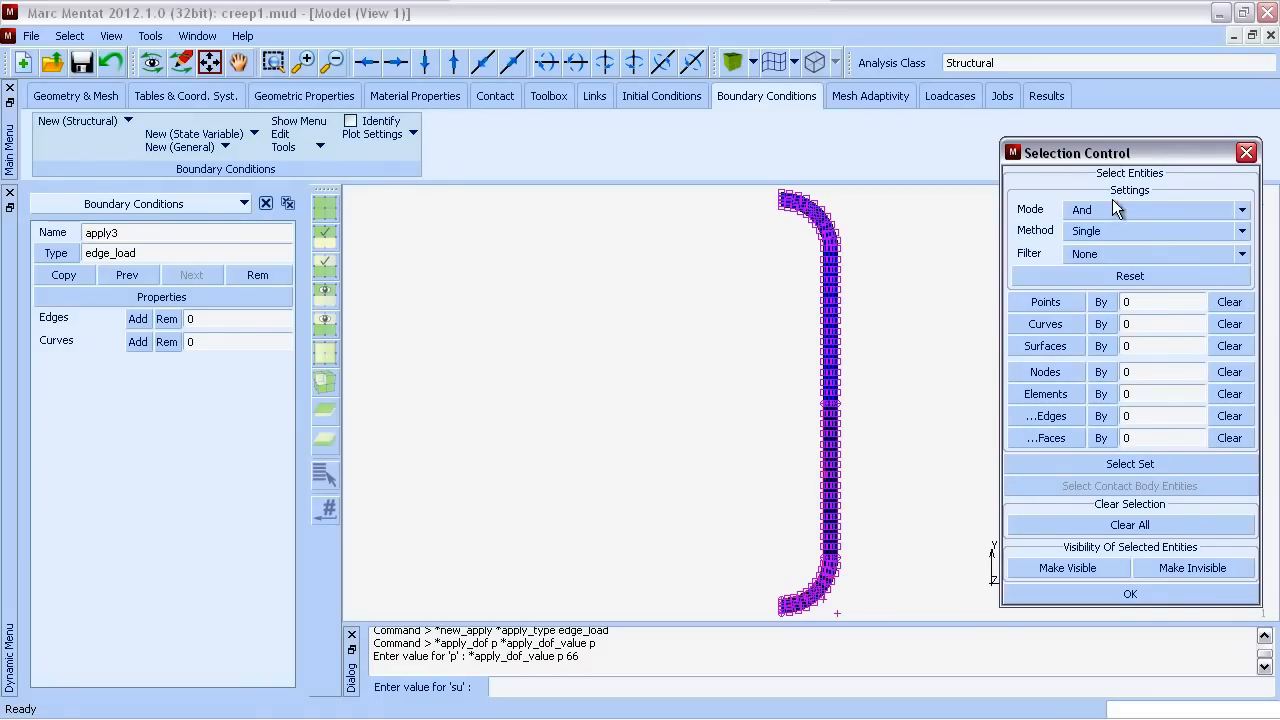
{"action": "left_click", "coordinate": [1240, 231]}
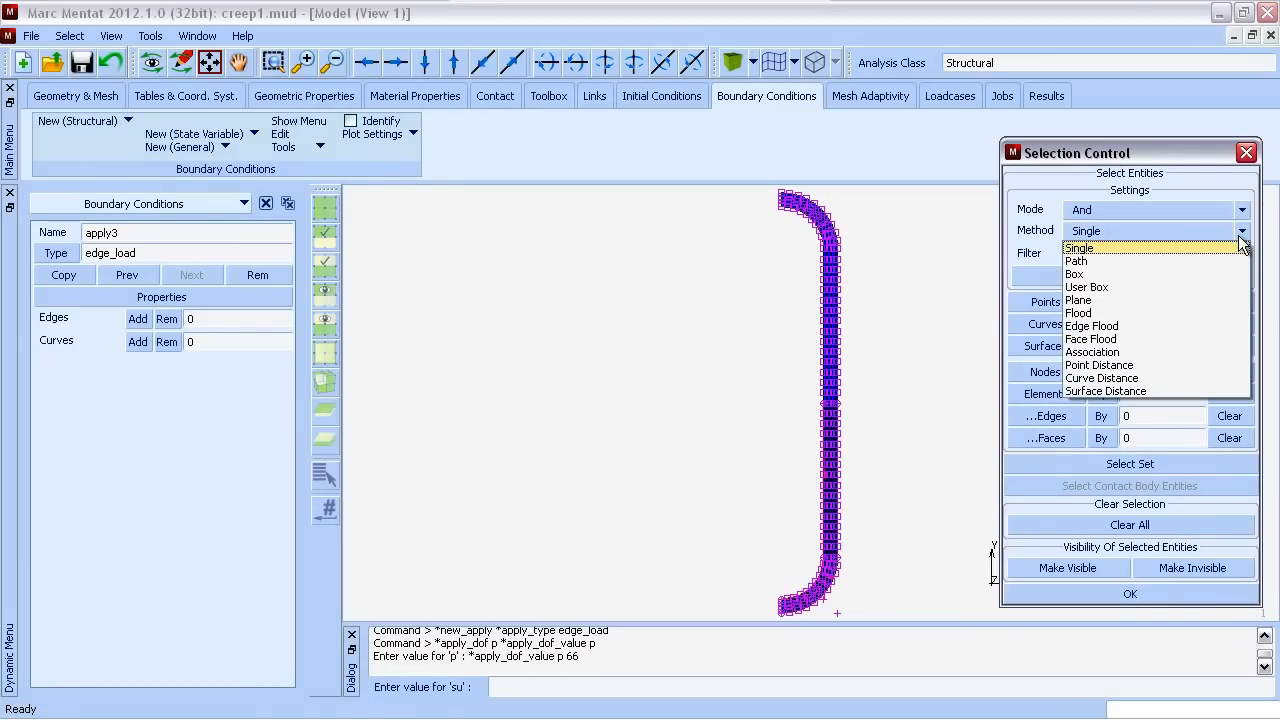
{"action": "left_click", "coordinate": [1105, 328]}
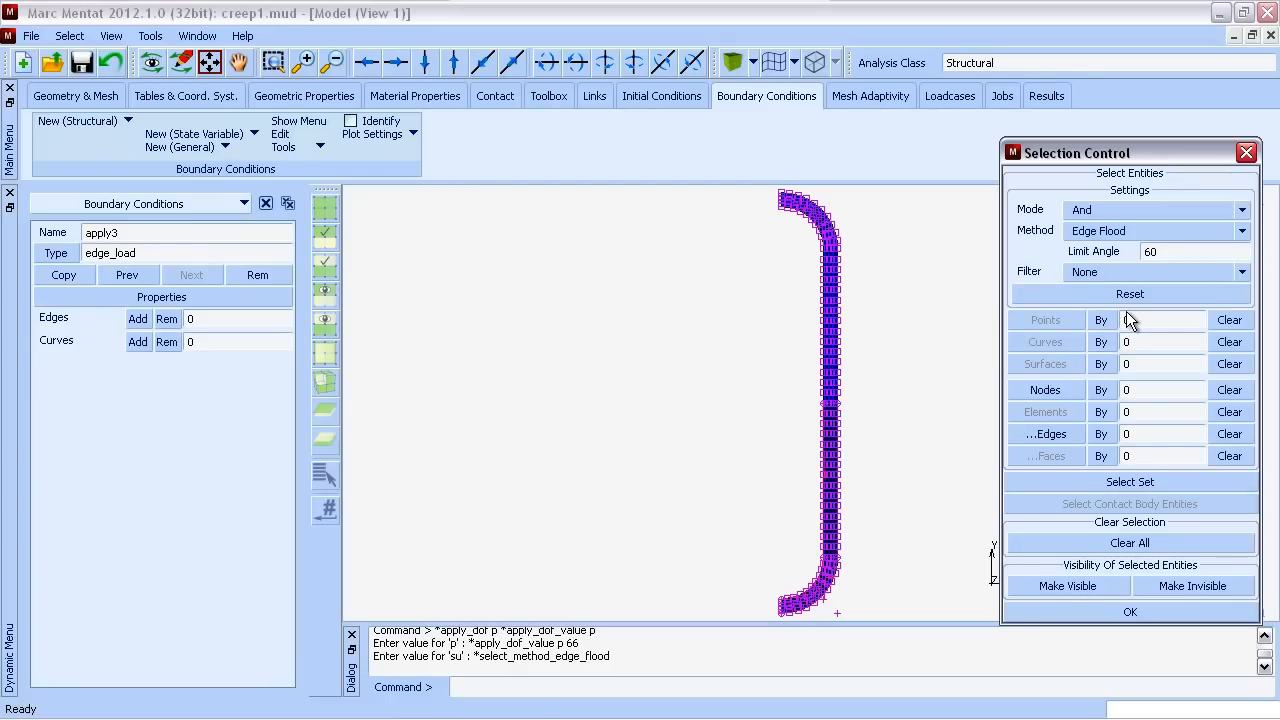
{"action": "left_click", "coordinate": [273, 62]}
{"action": "left_click_drag", "start_coordinate": [775, 359], "coordinate": [863, 407]}
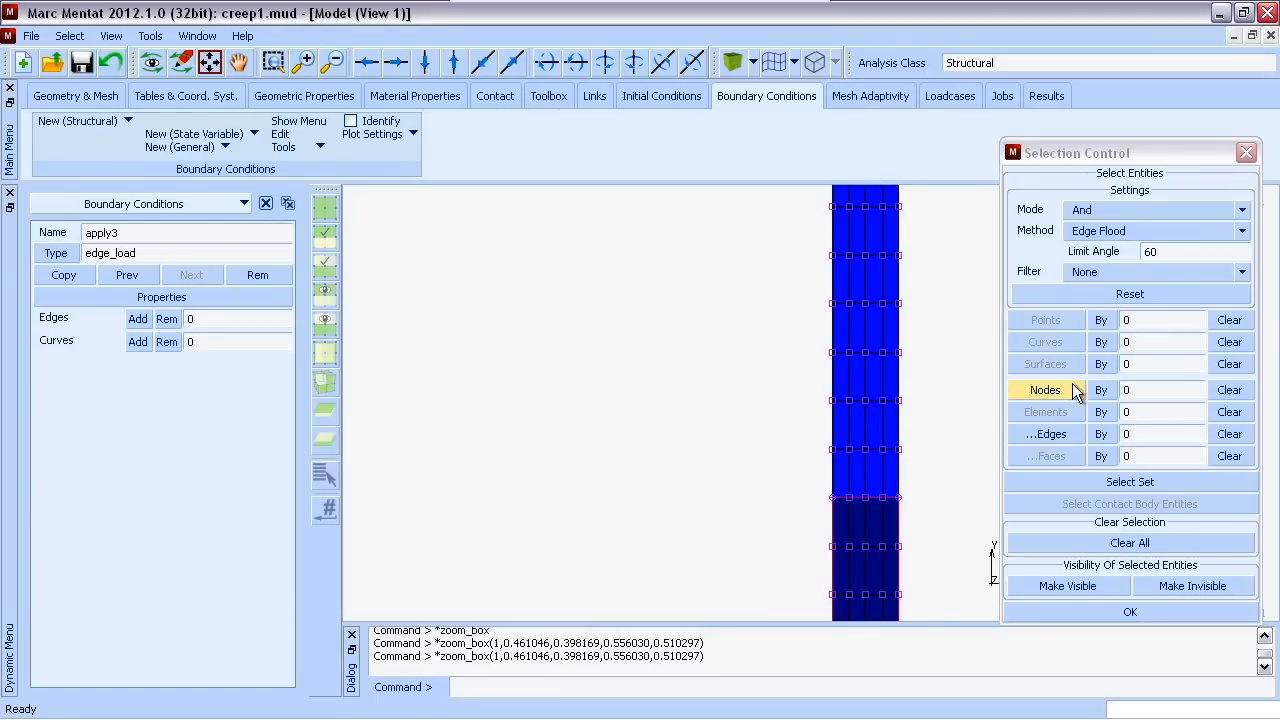
{"action": "left_click", "coordinate": [1072, 434]}
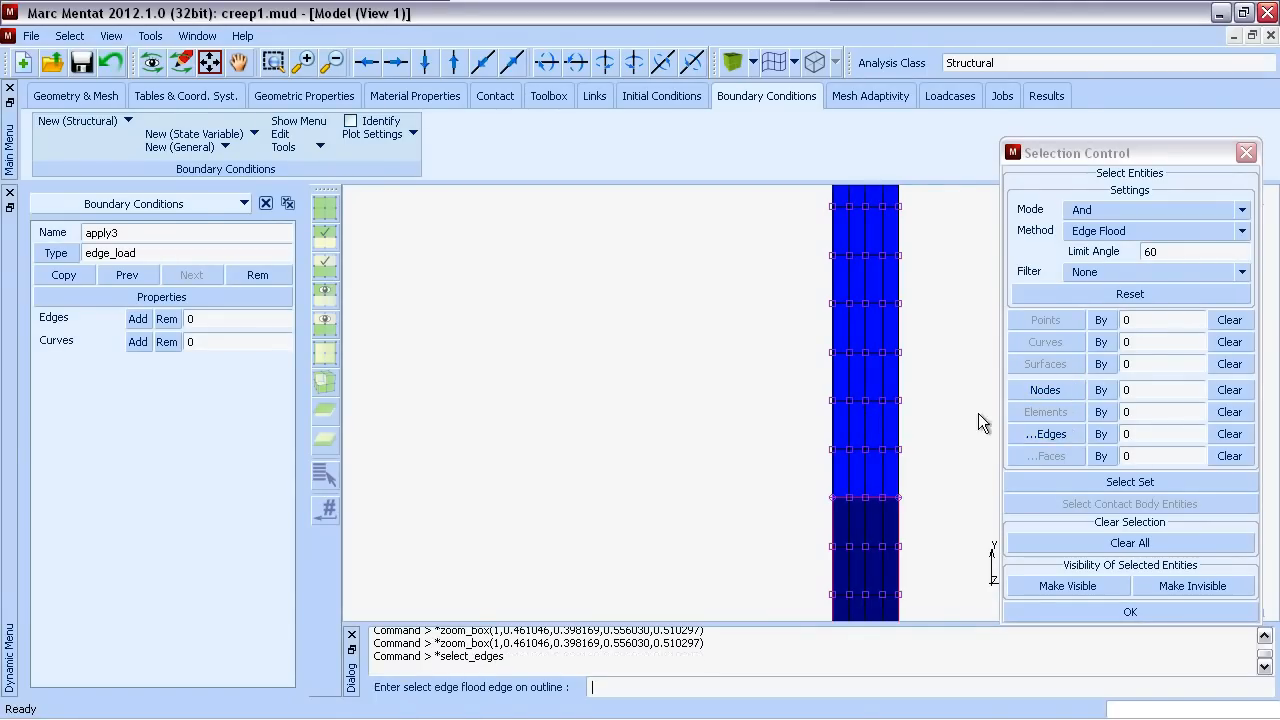
{"action": "left_click", "coordinate": [833, 383]}
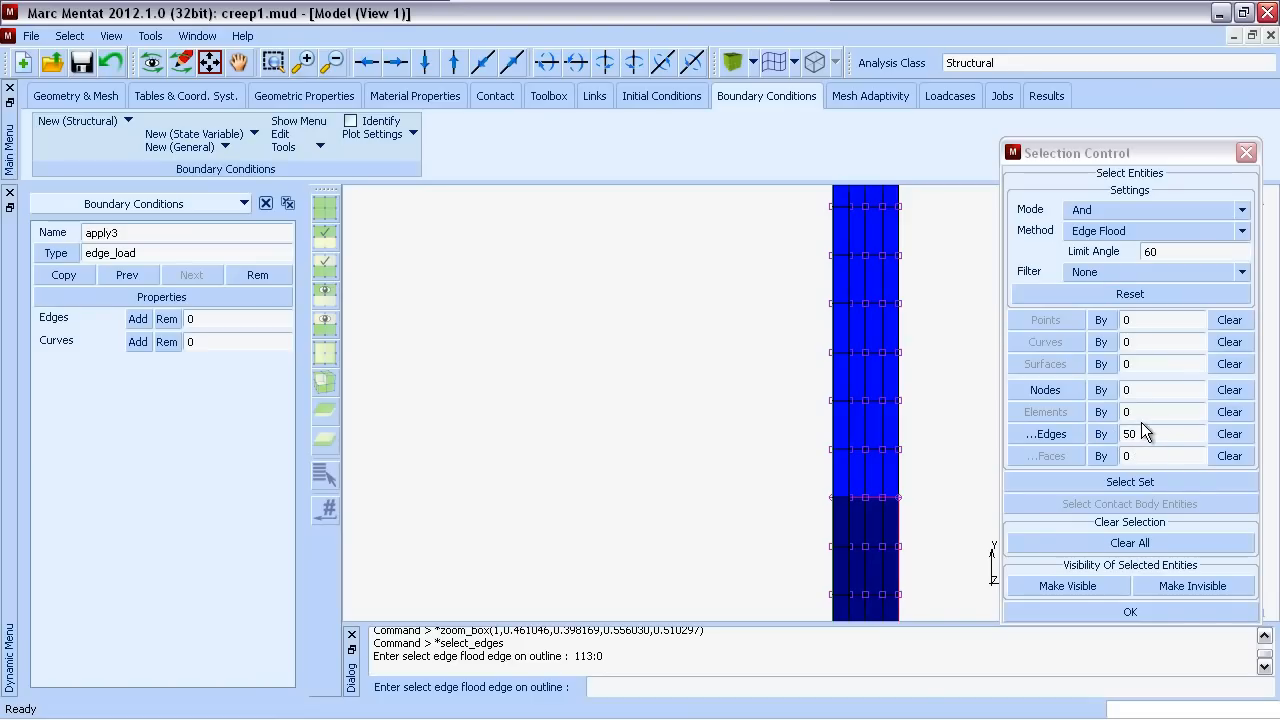
- Assign the edge load to all selected edges and check the pressure arrows around the upper bend
{"action": "left_click", "coordinate": [207, 66]}
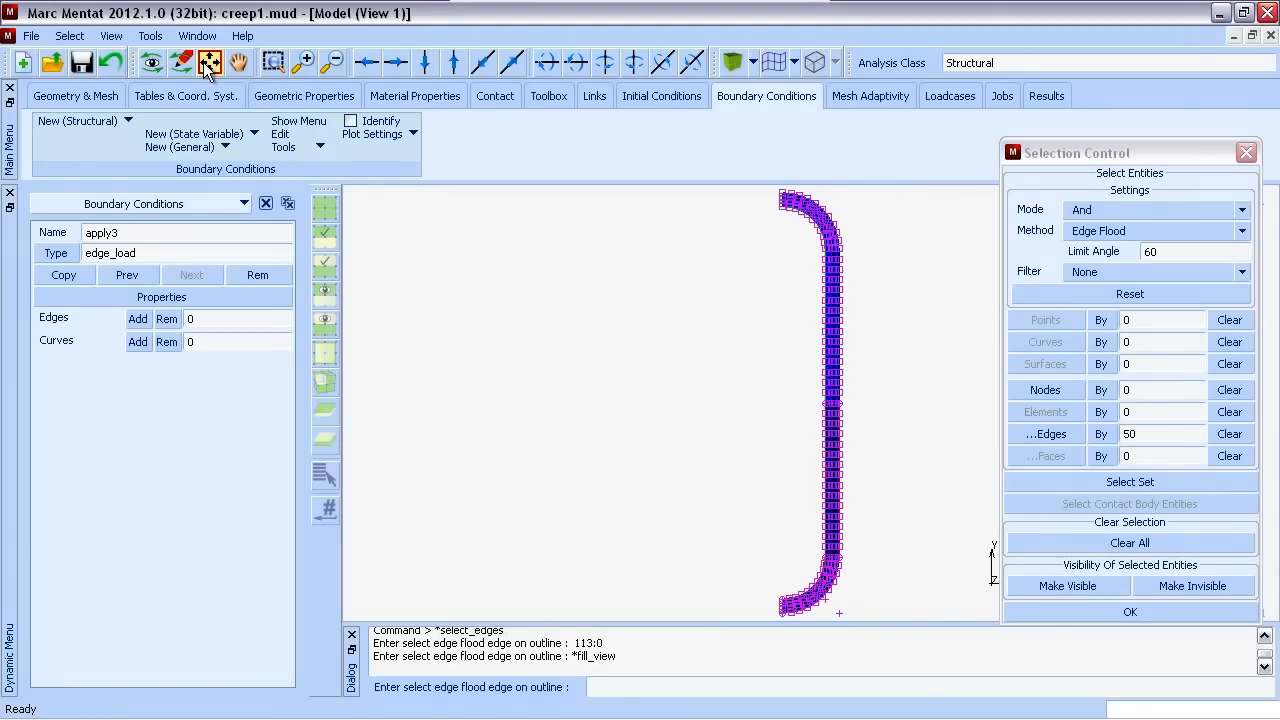
{"action": "left_click", "coordinate": [137, 319]}
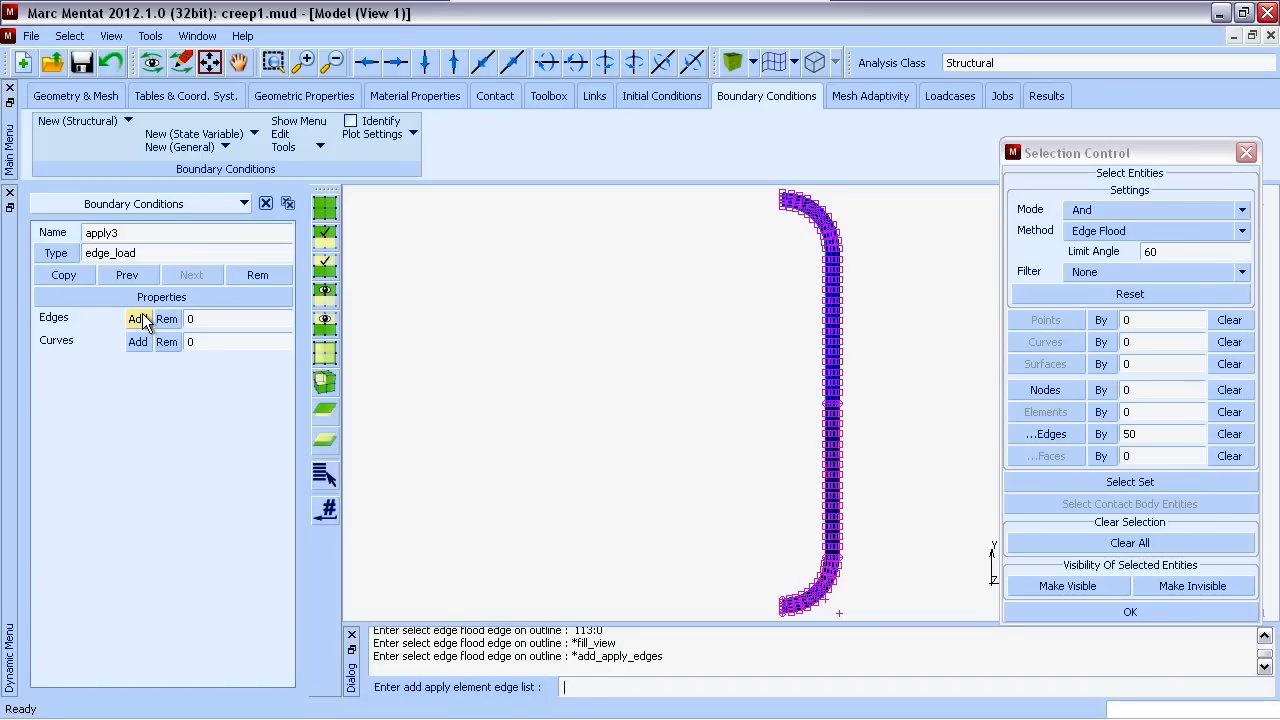
{"action": "left_click", "coordinate": [320, 243]}
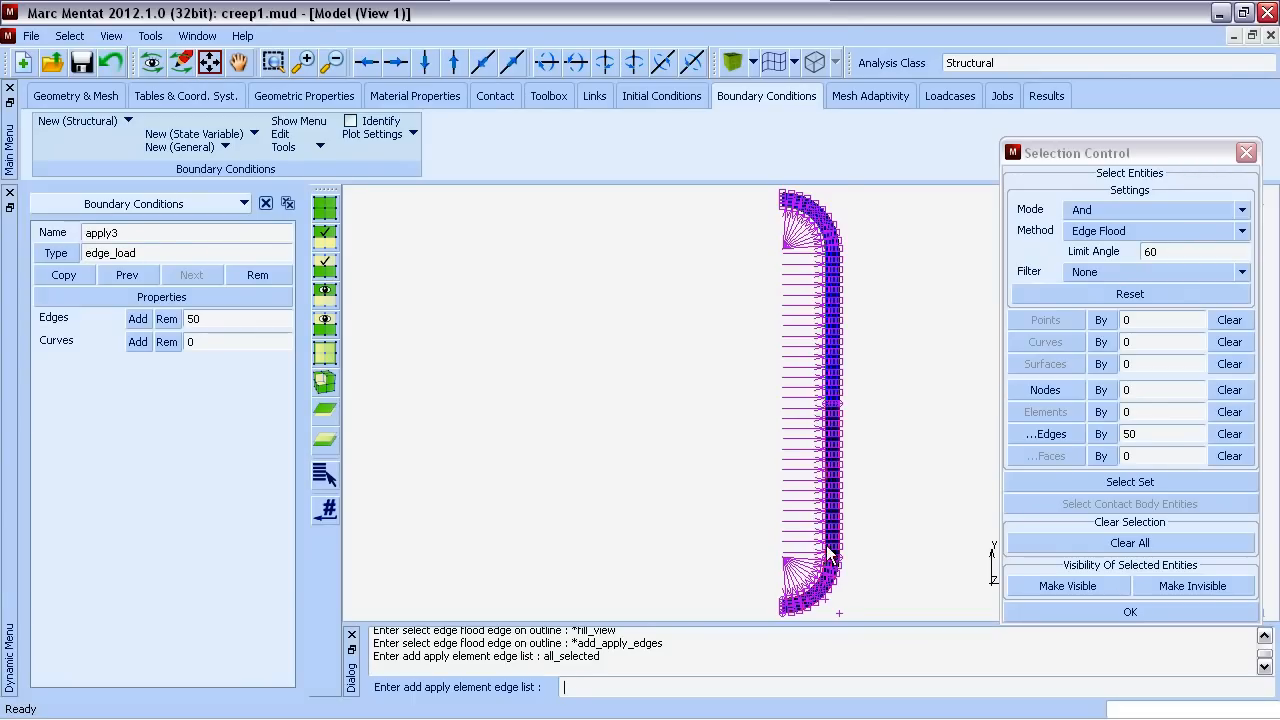
{"action": "left_click", "coordinate": [273, 62]}
{"action": "left_click", "coordinate": [747, 295]}
{"action": "left_click", "coordinate": [887, 179]}
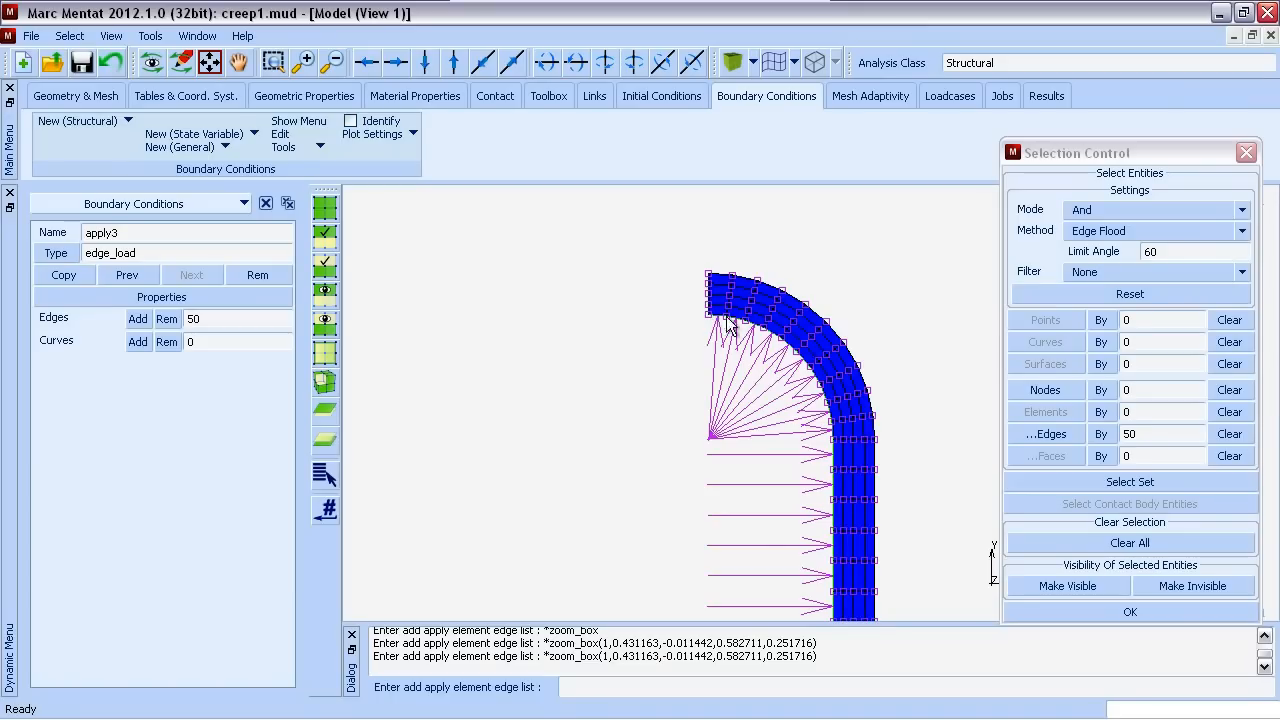
{"action": "left_click", "coordinate": [211, 65]}
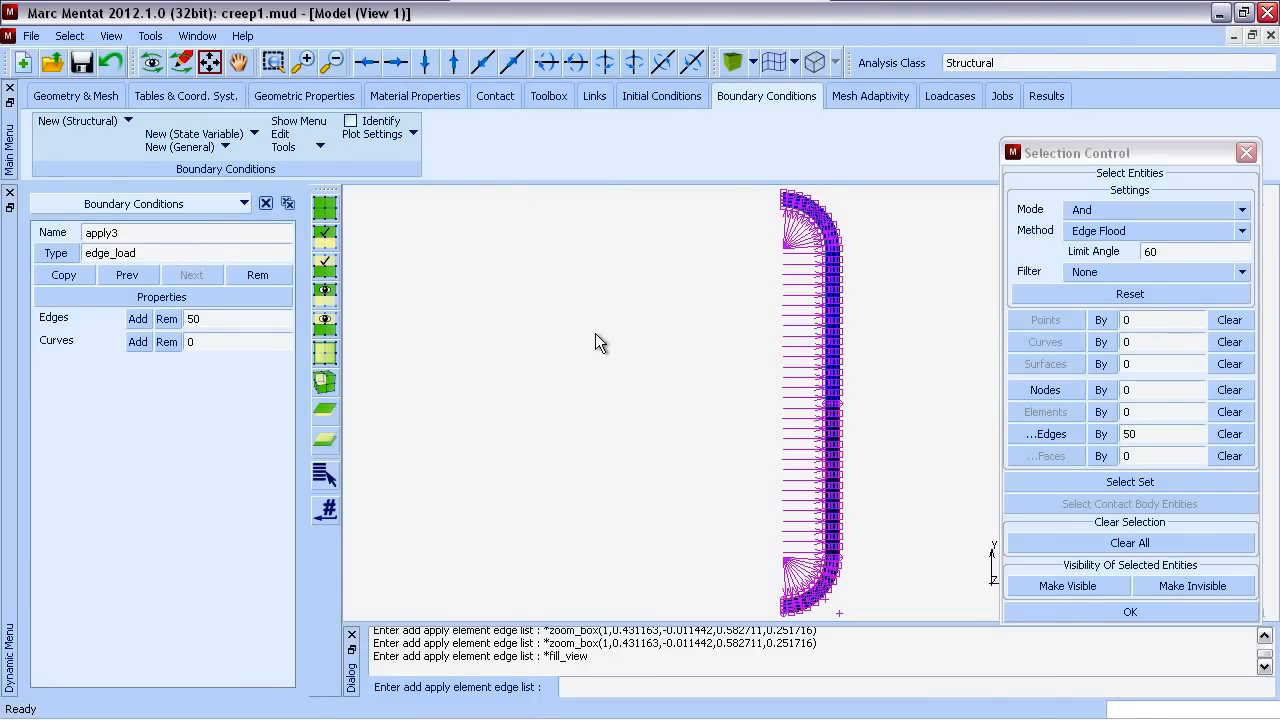
- Create a standard material with a Young's modulus of 2.14e7 and a Poisson's ratio of 0.3
{"action": "left_click", "coordinate": [412, 96]}
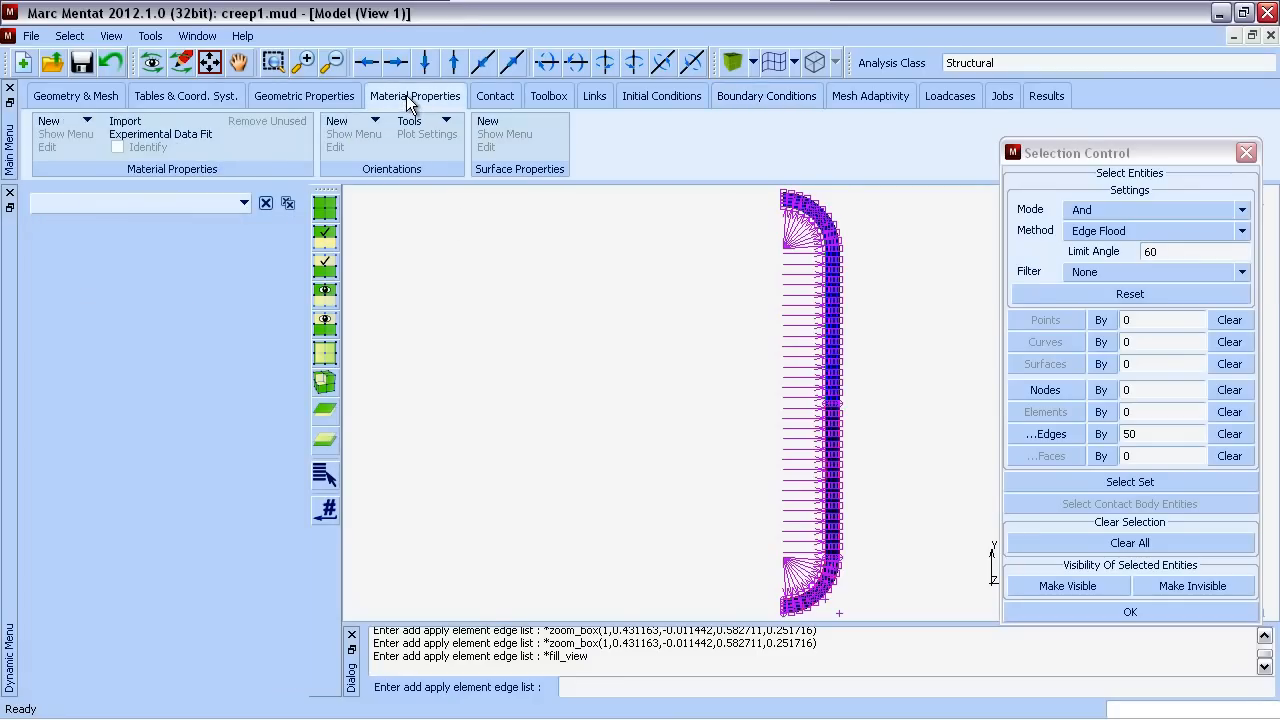
{"action": "left_click", "coordinate": [87, 122]}
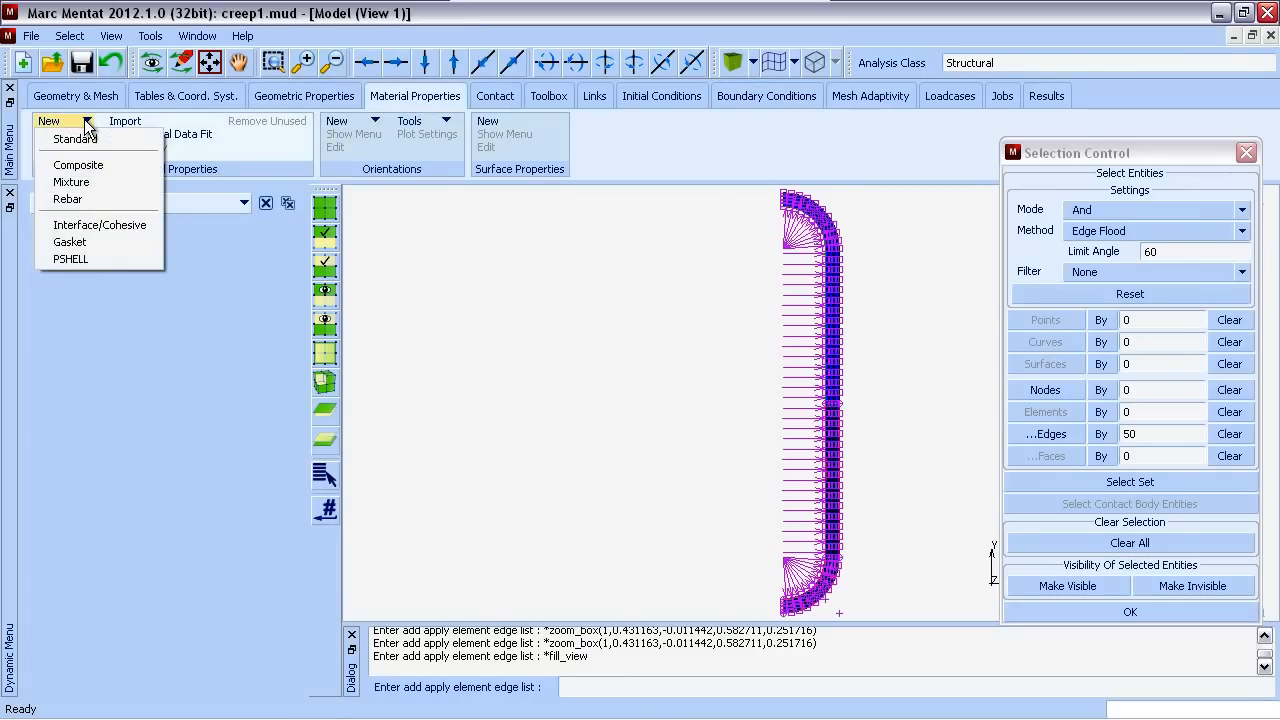
{"action": "left_click", "coordinate": [80, 140]}
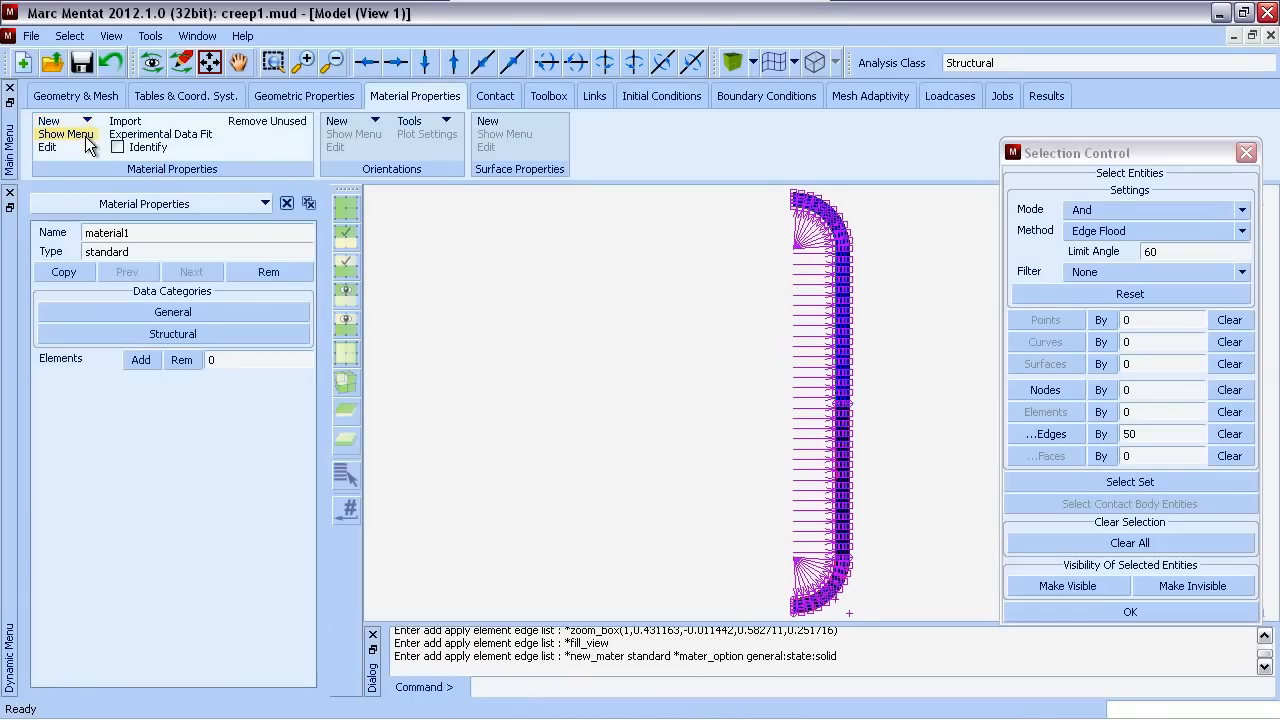
{"action": "left_click", "coordinate": [208, 329]}
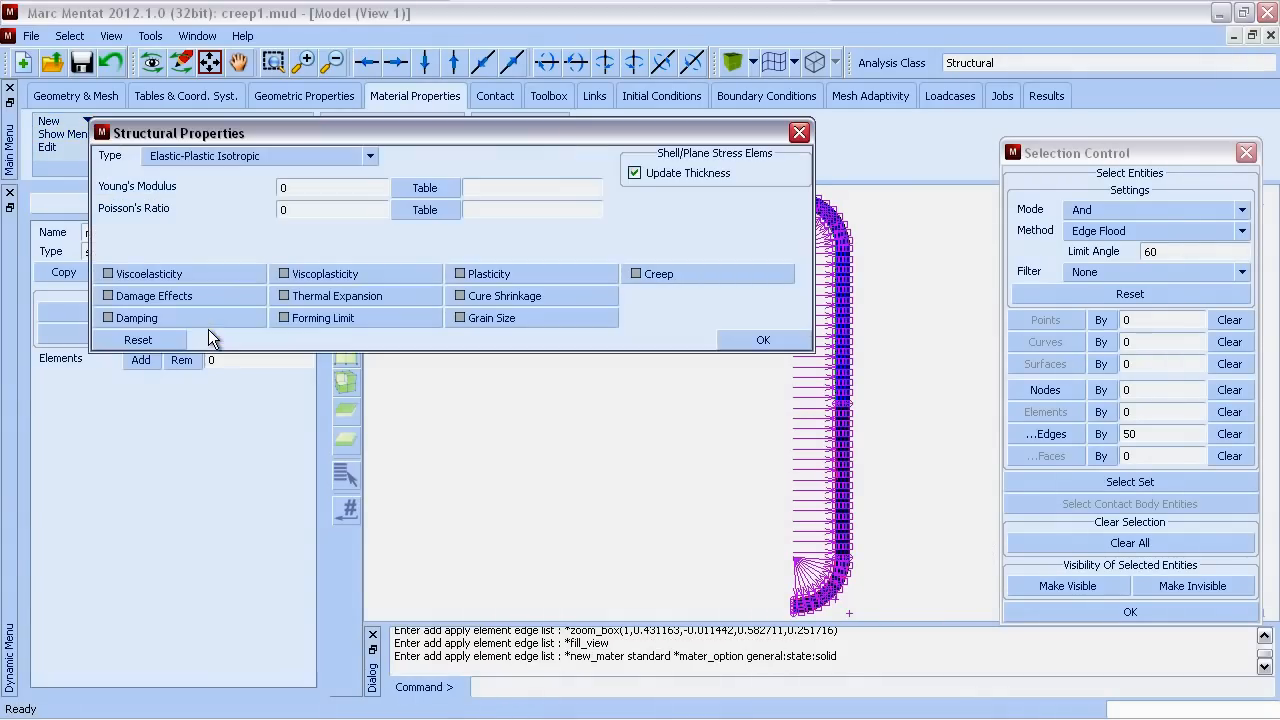
{"action": "left_click", "coordinate": [287, 188]}
{"action": "type", "text": "2.14e7"}
{"action": "left_click", "coordinate": [292, 208]}
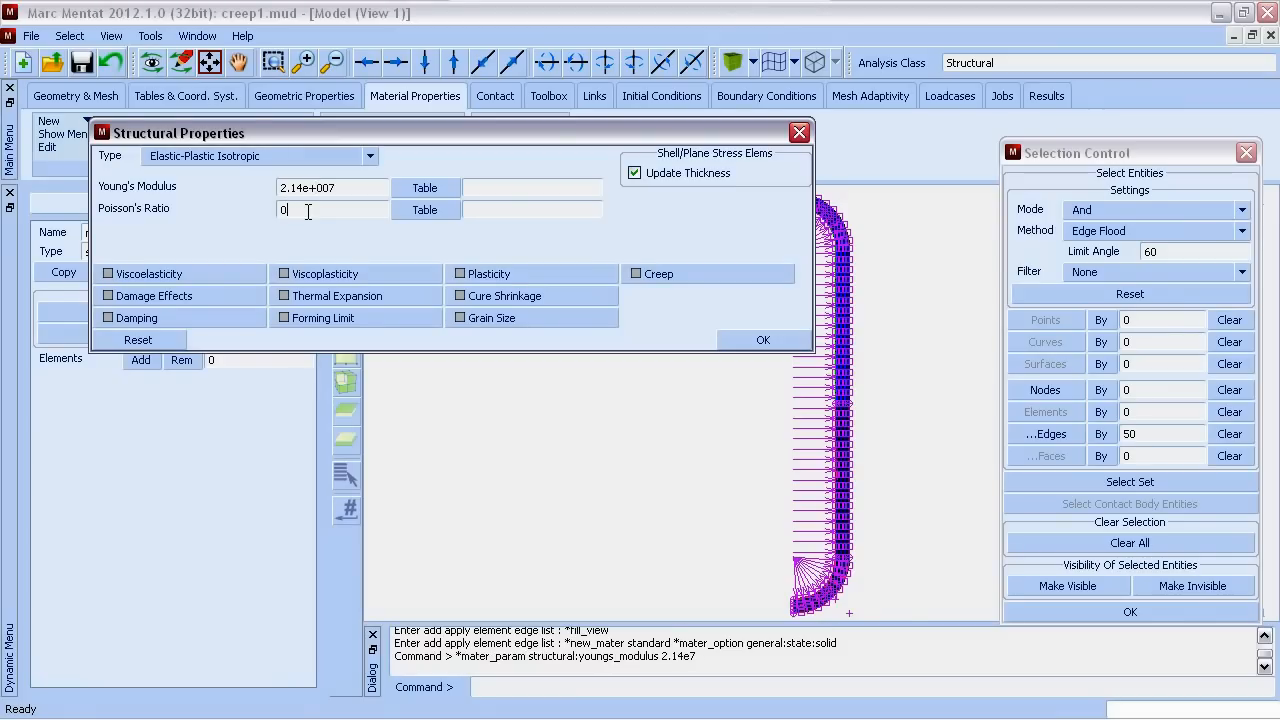
{"action": "type", "text": ".3"}
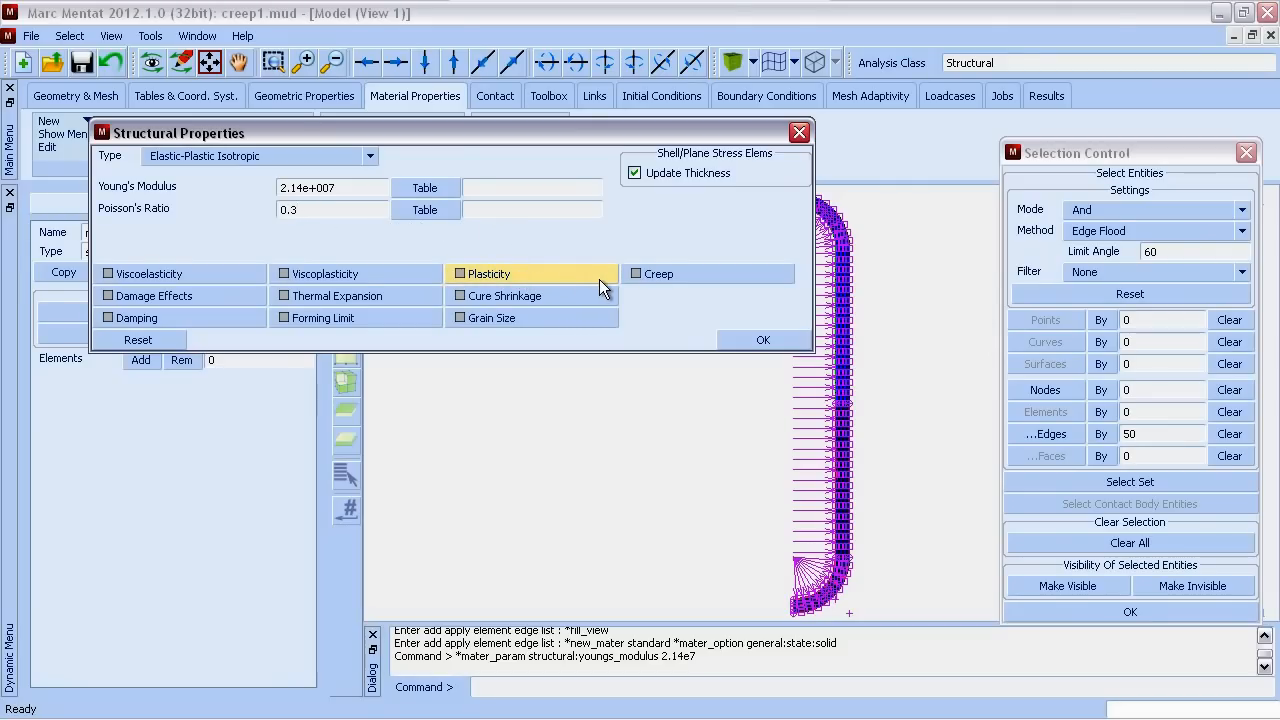
- Enable explicit Maxwell power-law creep for the material with a coefficient of 4e-24 and a stress exponent of 4.51
{"action": "left_click", "coordinate": [701, 278]}
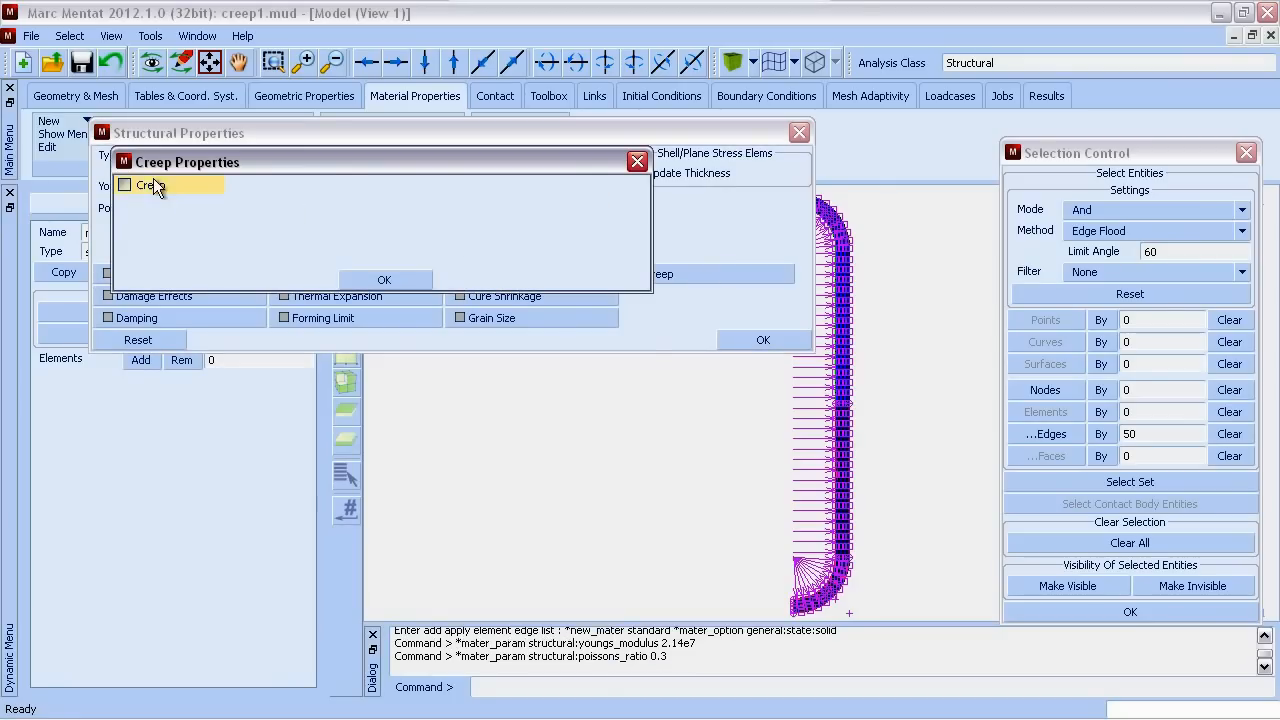
{"action": "left_click", "coordinate": [125, 185]}
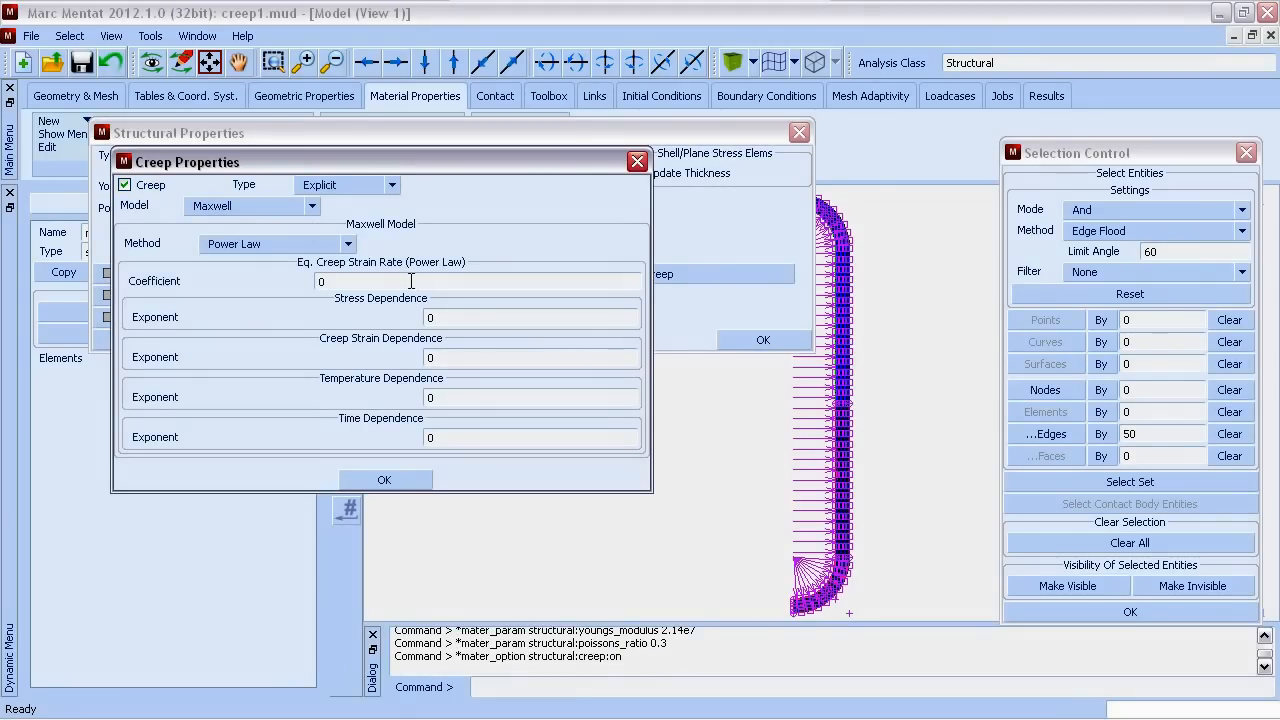
{"action": "left_click", "coordinate": [336, 281]}
{"action": "type", "text": "2.1"}
{"action": "key", "text": "BackSpace"}
{"action": "key", "text": "BackSpace"}
{"action": "key", "text": "BackSpace"}
{"action": "type", "text": "4."}
{"action": "key", "text": "BackSpace"}
{"action": "type", "text": "e-"}
{"action": "type", "text": "23"}
{"action": "left_click_drag", "start_coordinate": [448, 316], "coordinate": [416, 316]}
{"action": "type", "text": "4.5"}
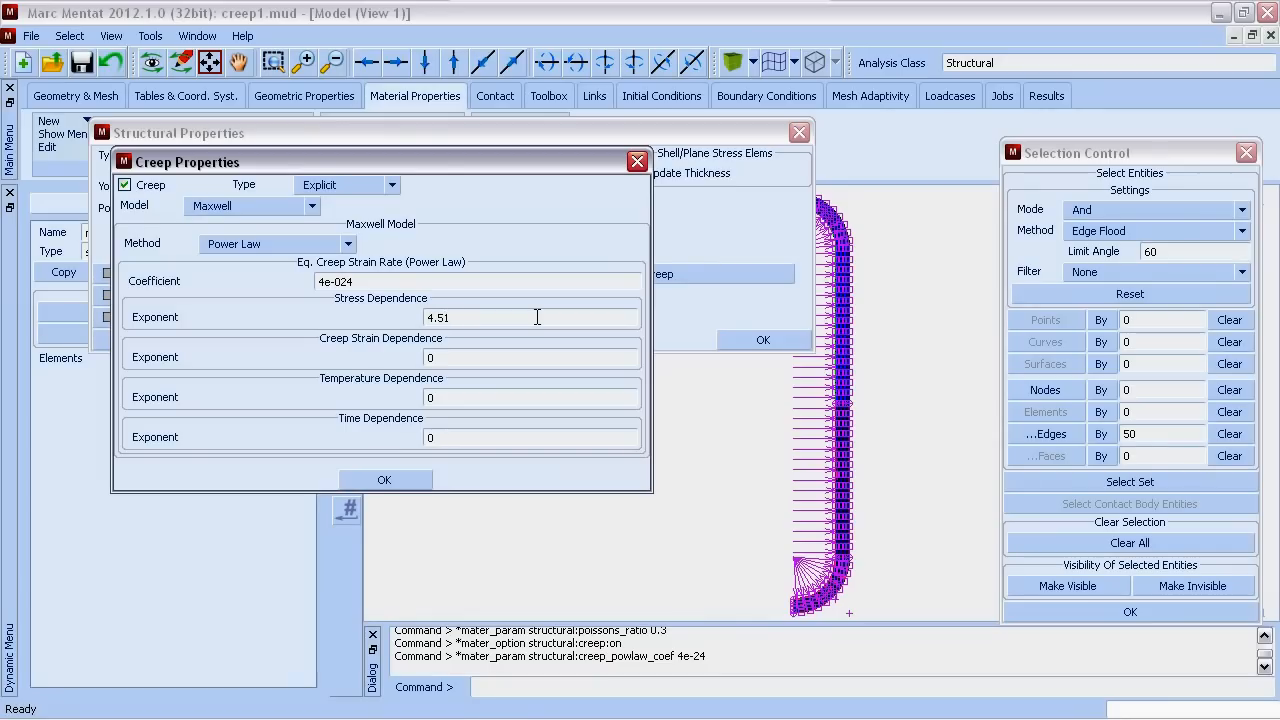
{"action": "left_click", "coordinate": [403, 480]}
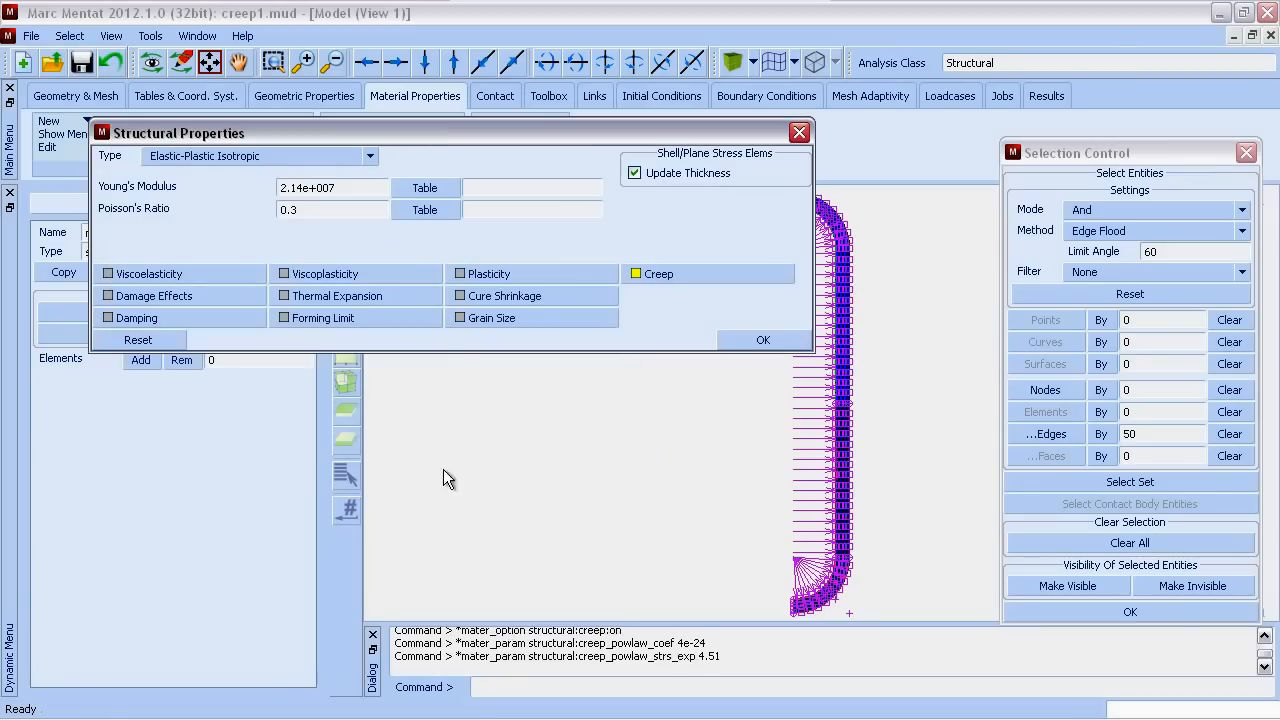
{"action": "left_click", "coordinate": [752, 340]}
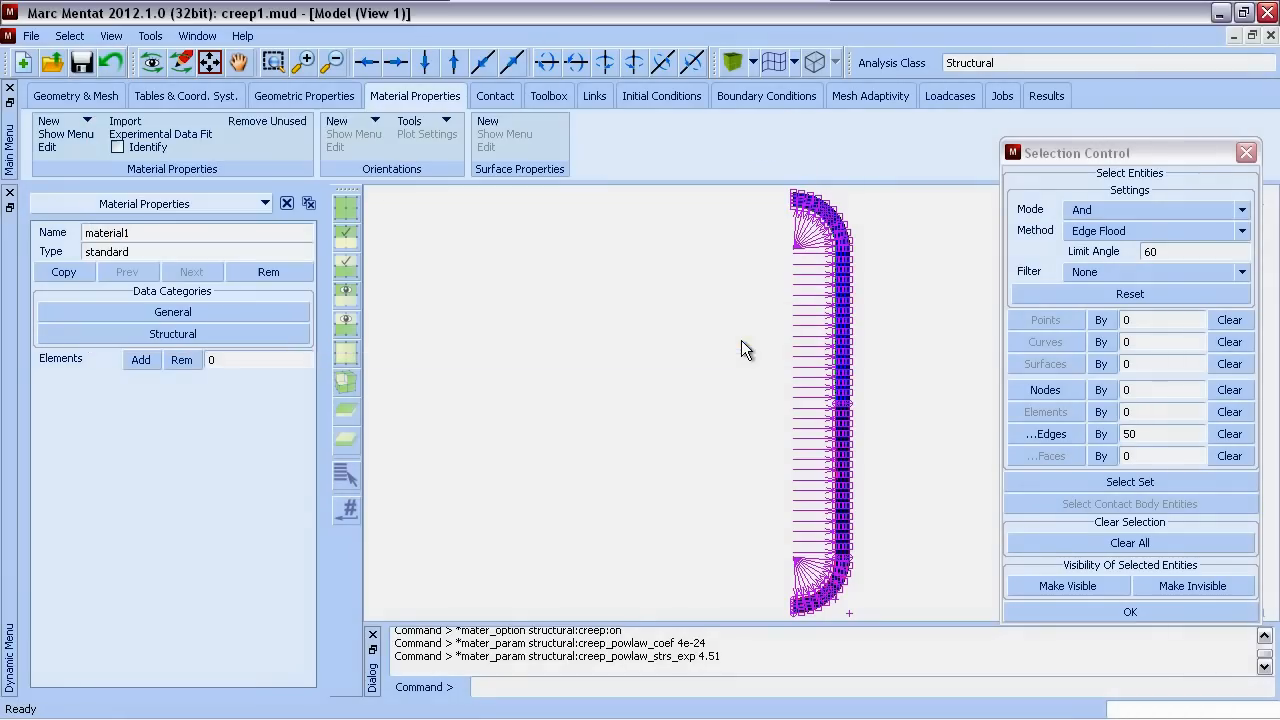
- Assign the creep material to all existing elements of the wall model
{"action": "left_click", "coordinate": [146, 359]}
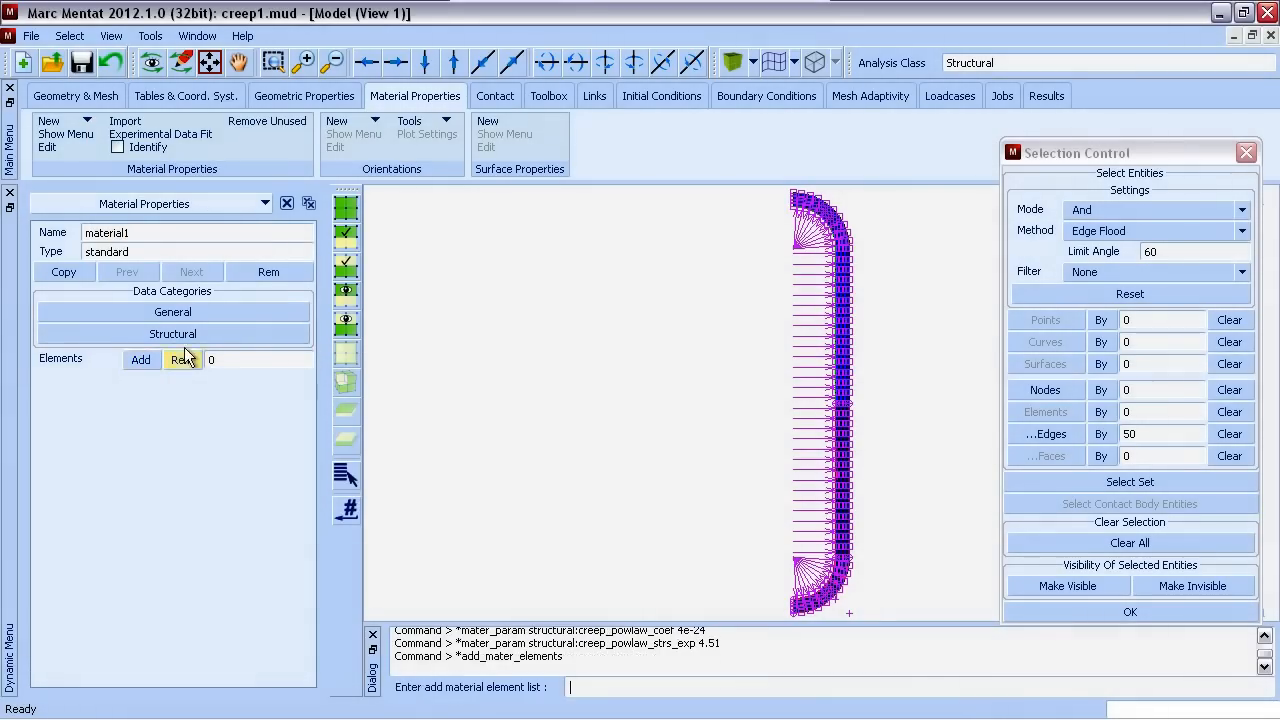
{"action": "left_click", "coordinate": [350, 209]}
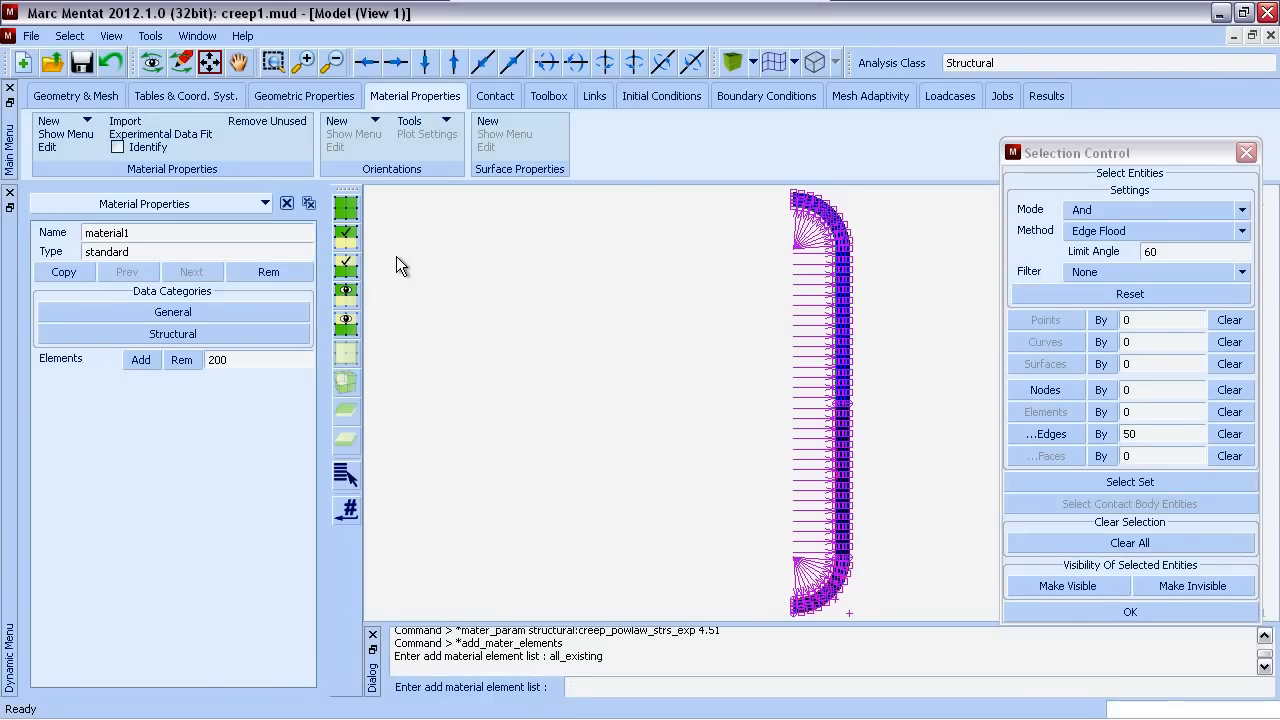
- Review the creep loadcase's total time and its adaptive creep strain/stress stepping parameters
{"action": "left_click", "coordinate": [953, 103]}
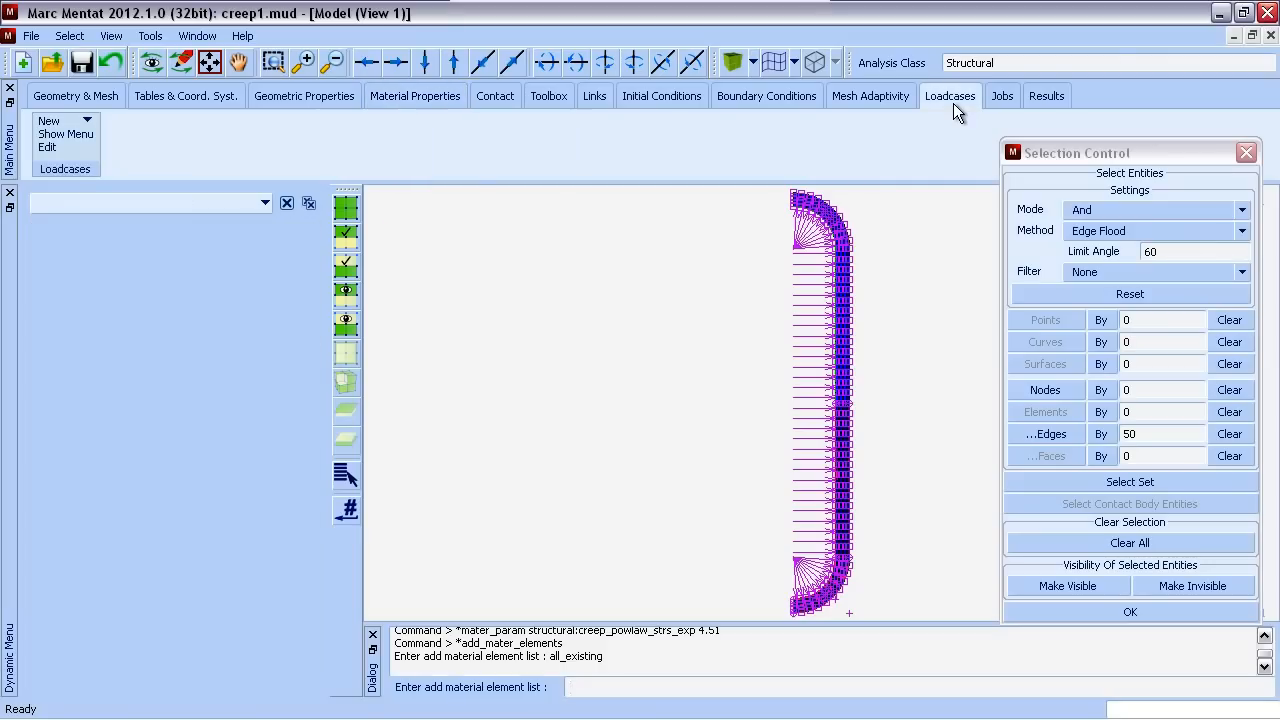
{"action": "left_click", "coordinate": [65, 134]}
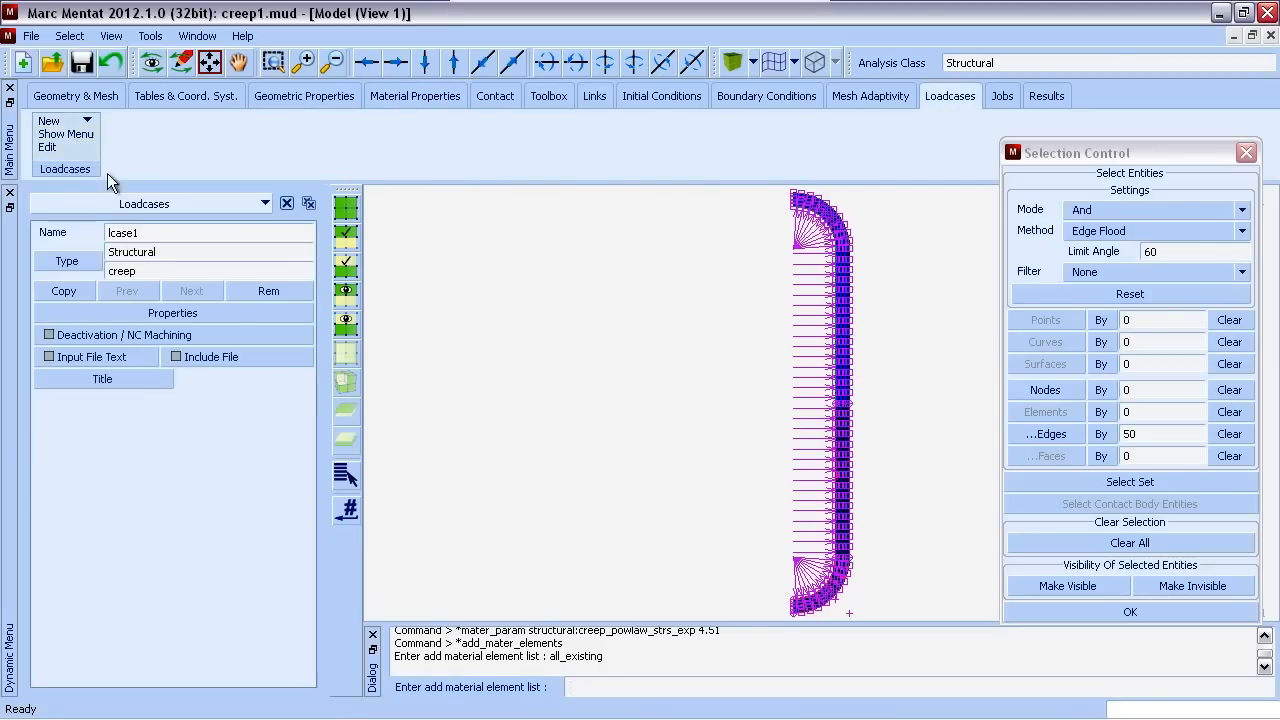
{"action": "left_click", "coordinate": [183, 313]}
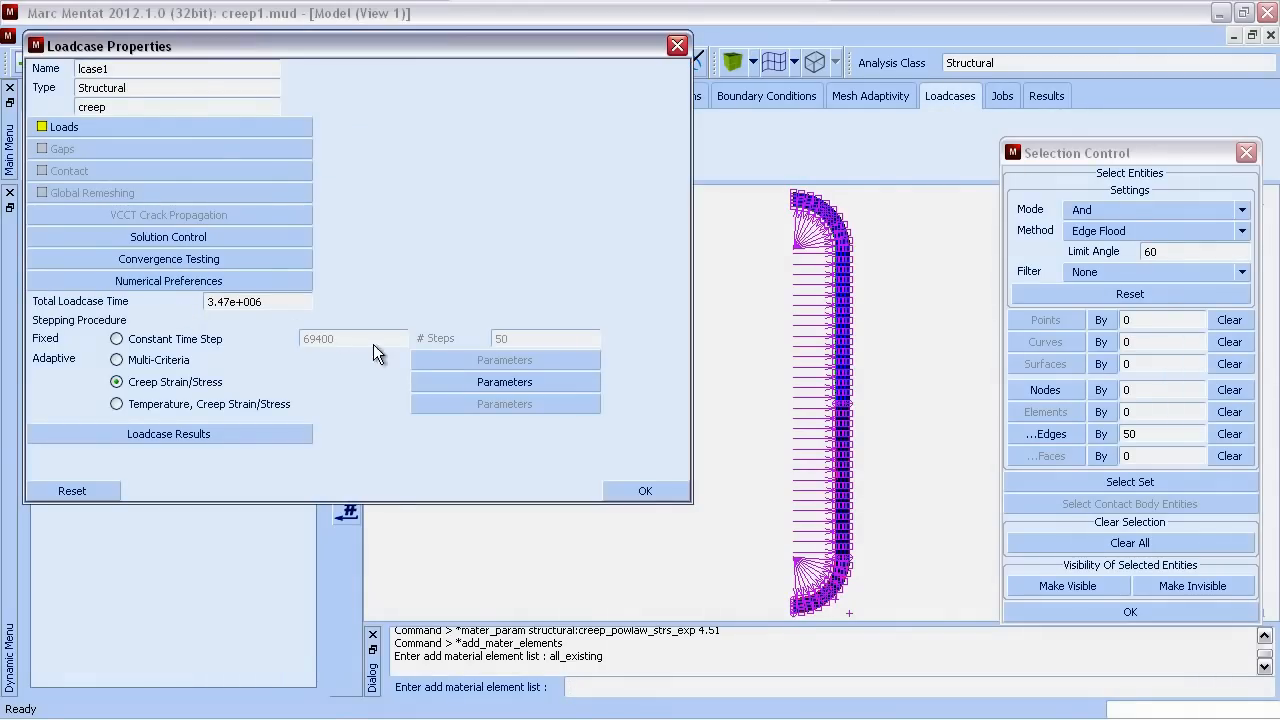
{"action": "left_click", "coordinate": [531, 383]}
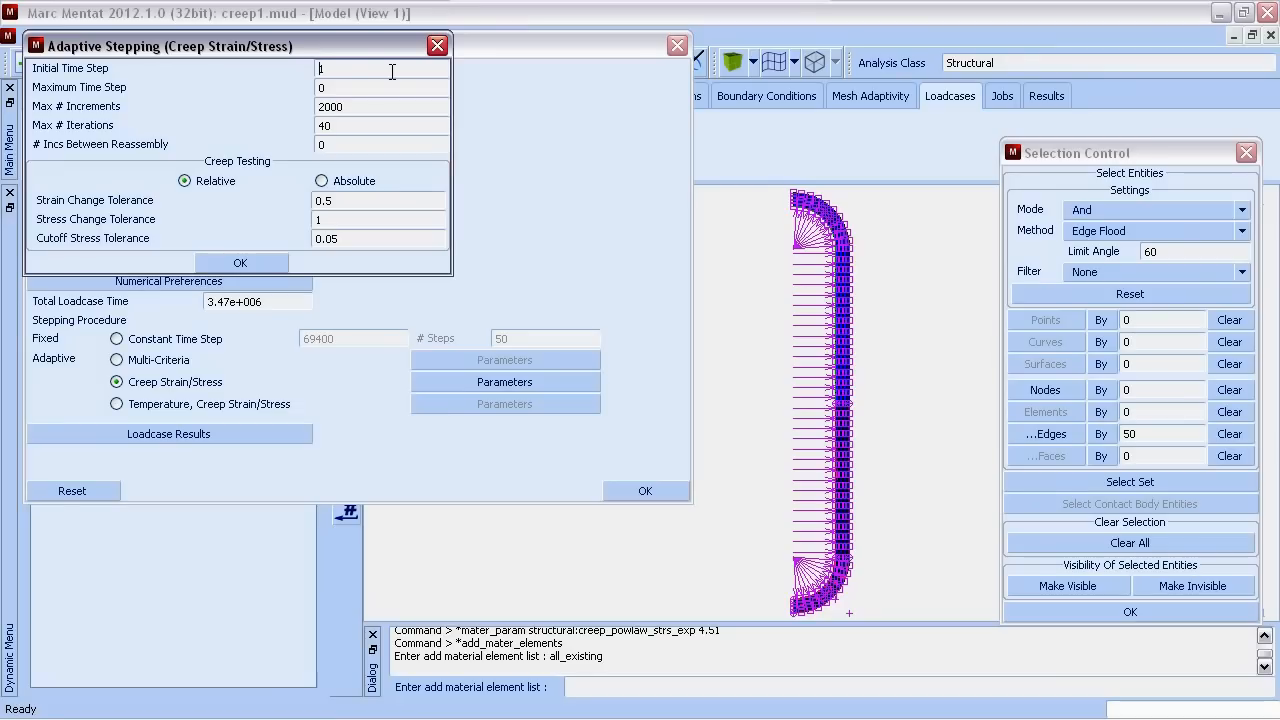
{"action": "left_click", "coordinate": [249, 258]}
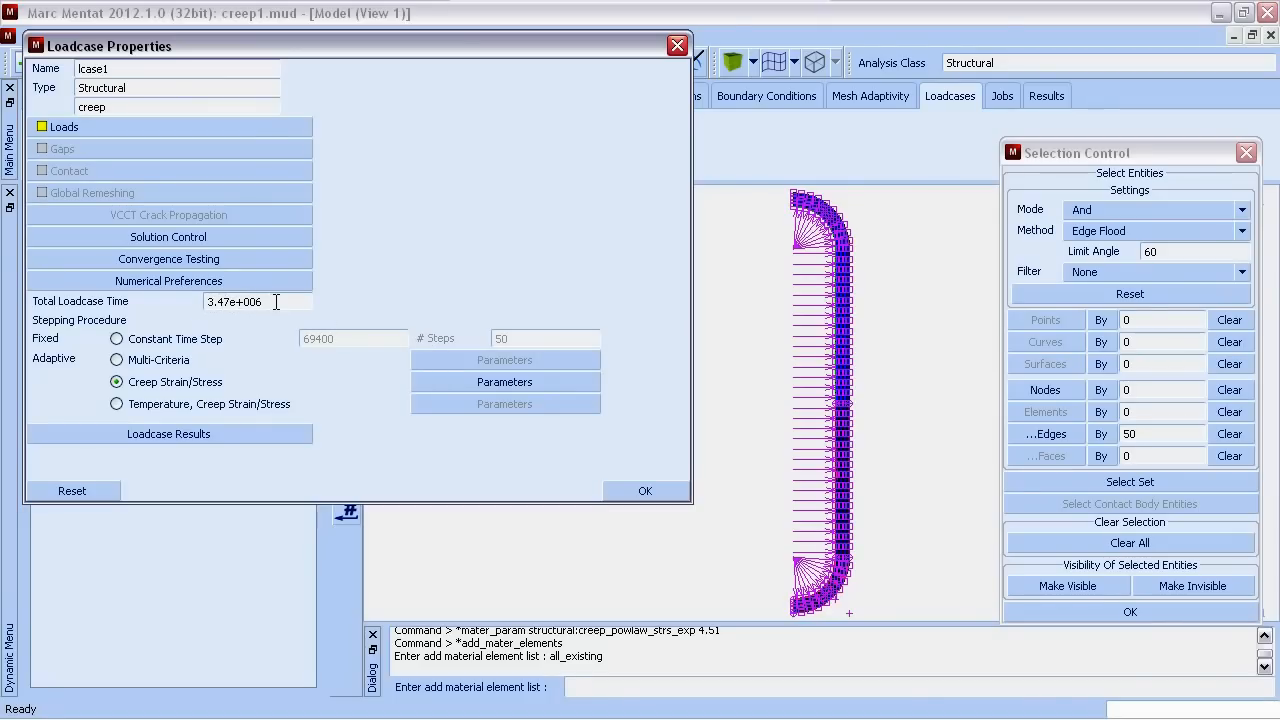
{"action": "left_click", "coordinate": [645, 491]}
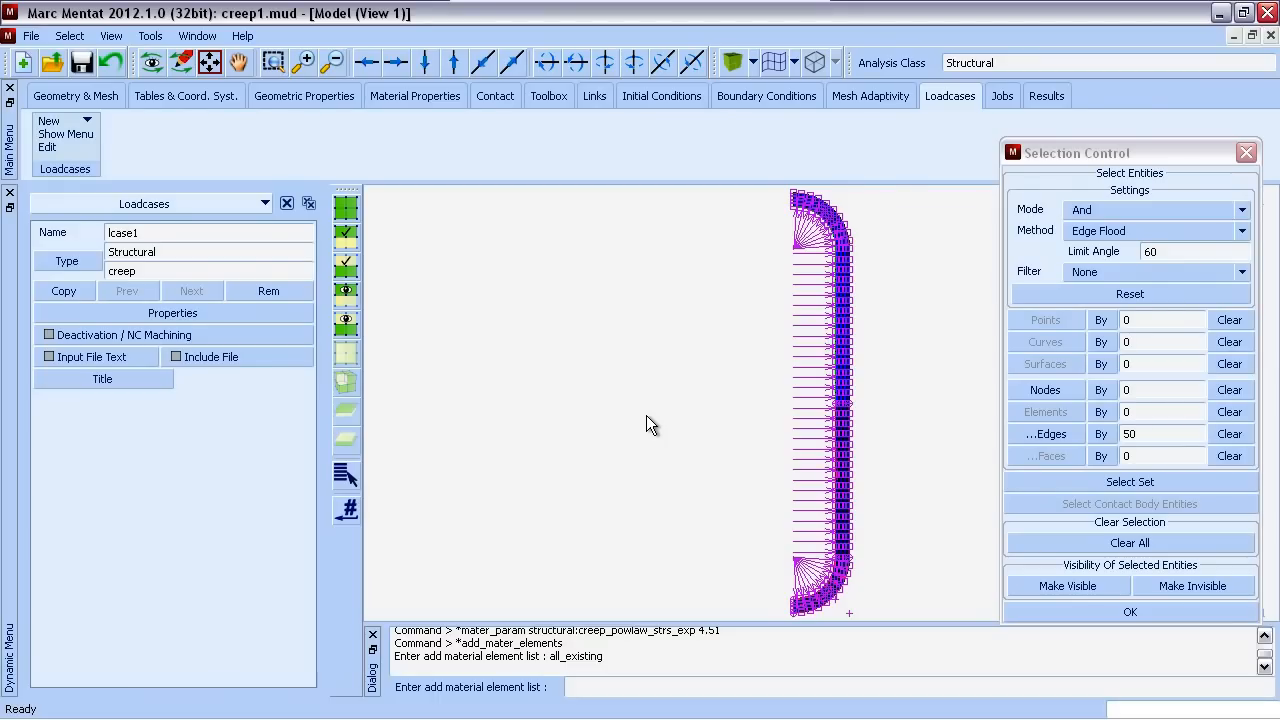
- Import test.txt from the desktop _files folder as a raw table
{"action": "left_click", "coordinate": [194, 100]}
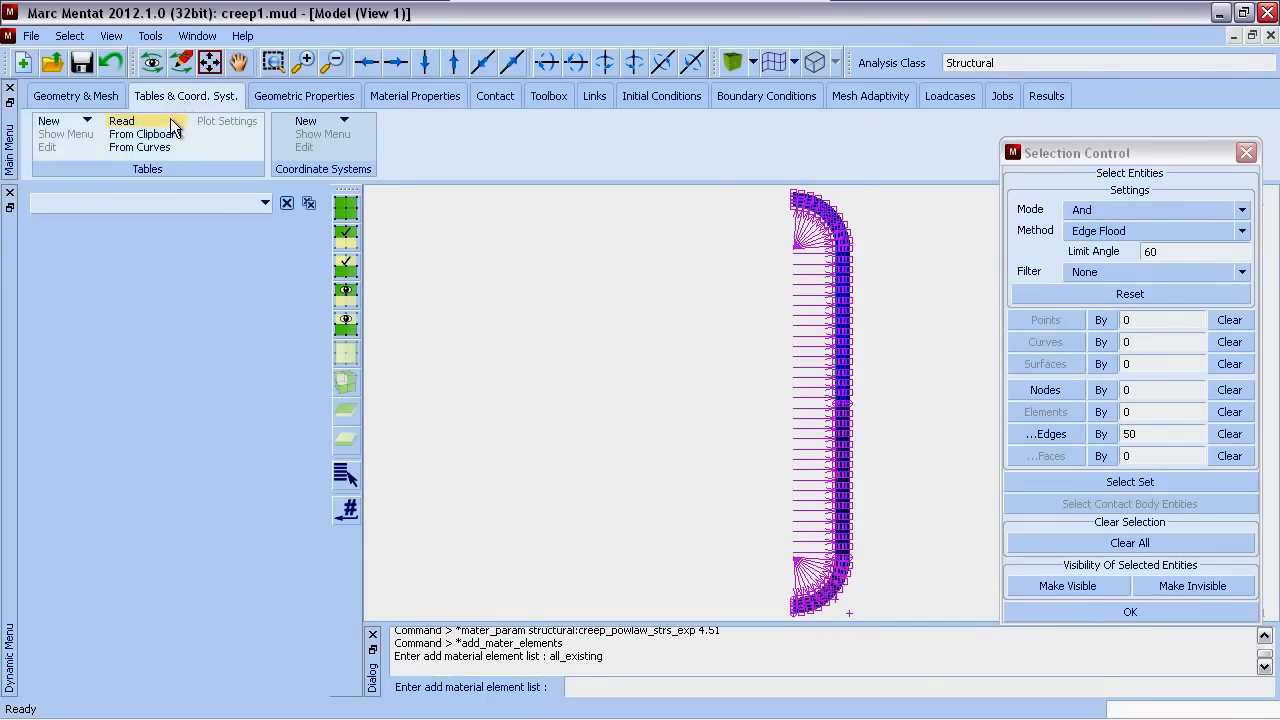
{"action": "left_click", "coordinate": [157, 129]}
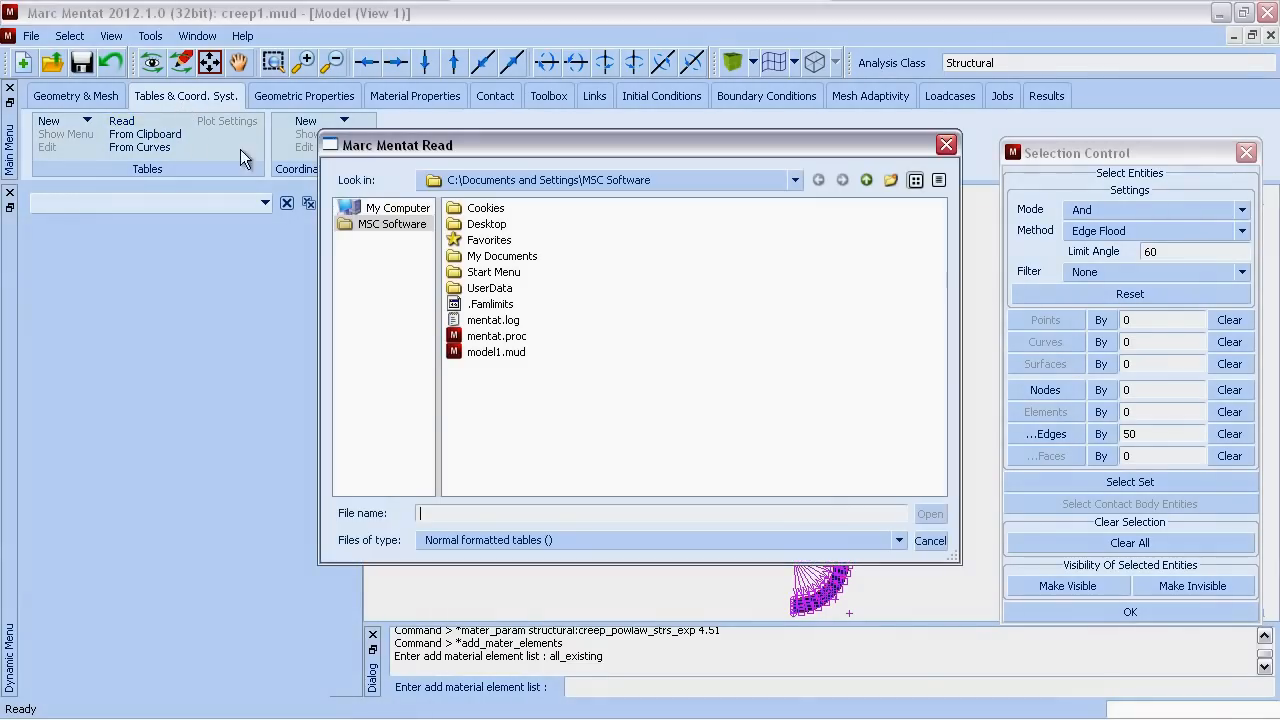
{"action": "double_click", "coordinate": [466, 225]}
{"action": "double_click", "coordinate": [471, 213]}
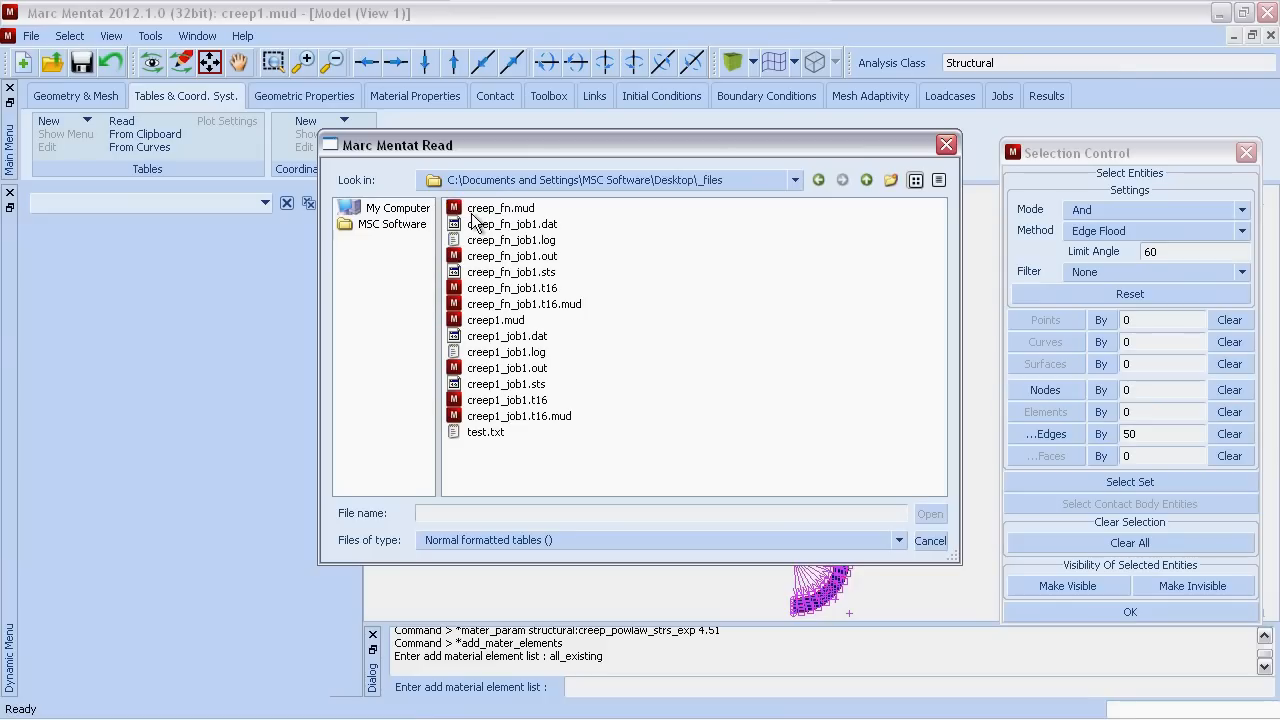
{"action": "left_click", "coordinate": [497, 432]}
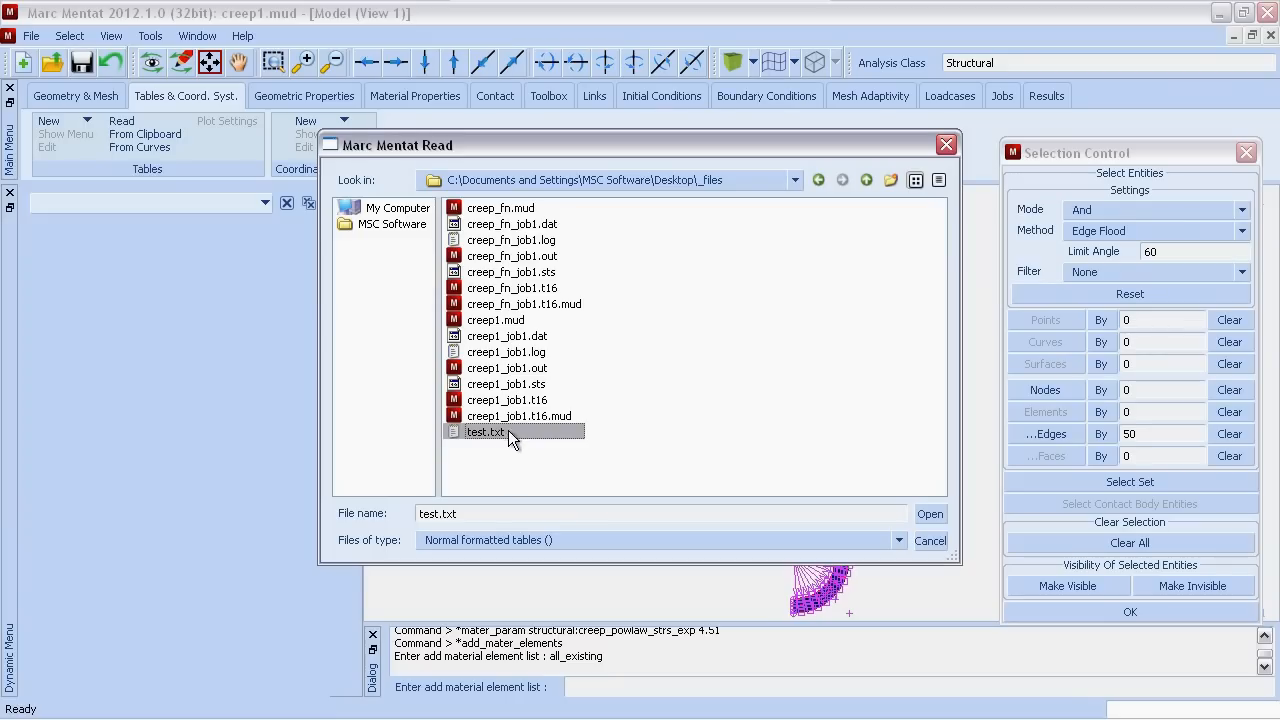
{"action": "left_click", "coordinate": [896, 540]}
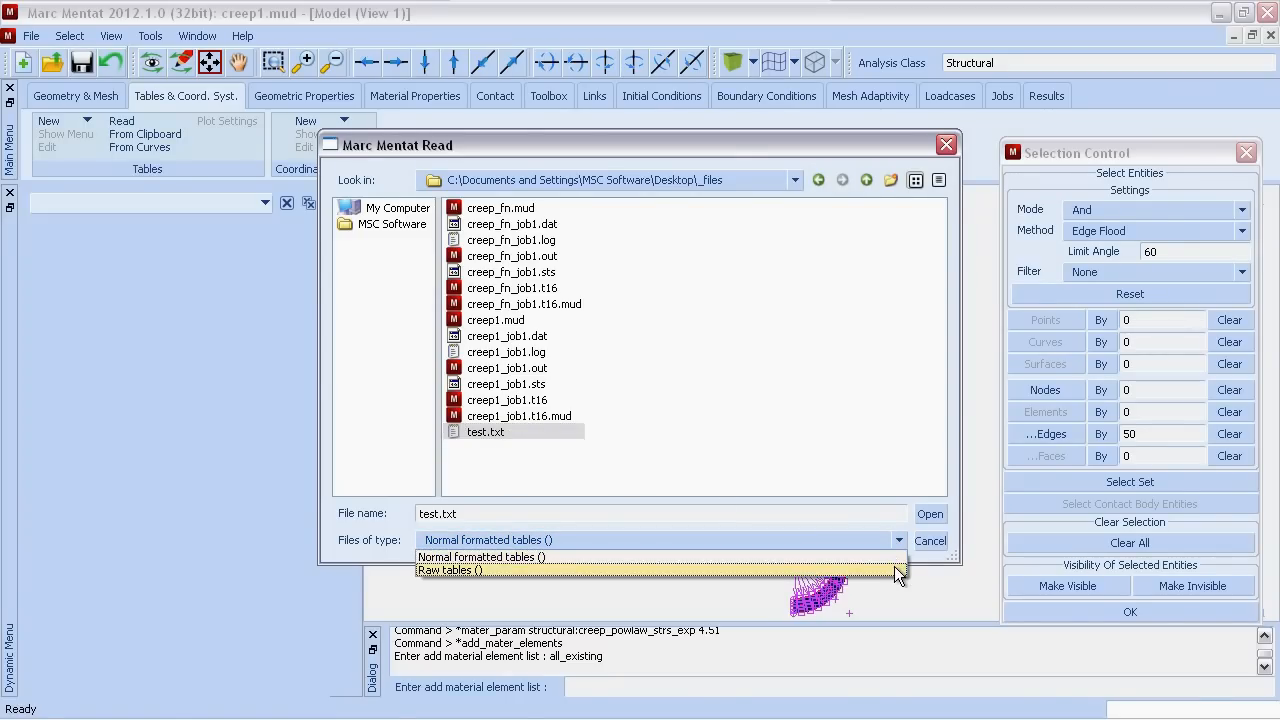
{"action": "left_click", "coordinate": [896, 570]}
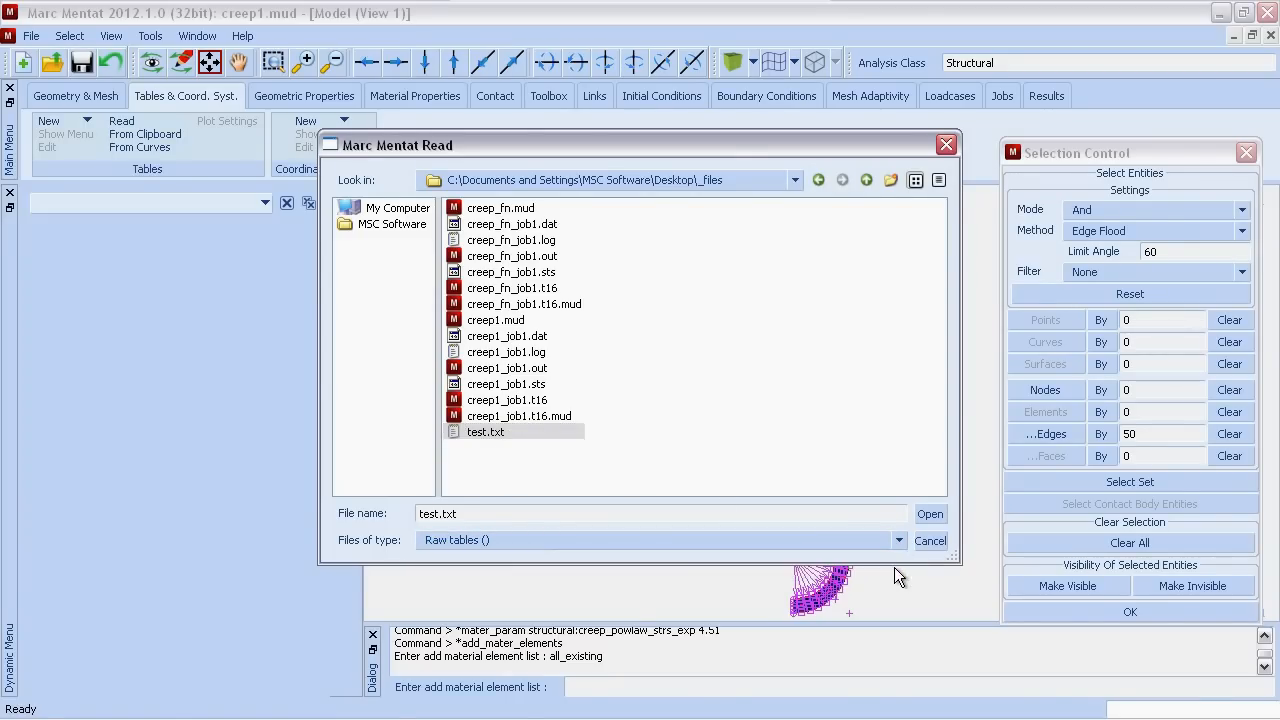
{"action": "left_click", "coordinate": [929, 514]}
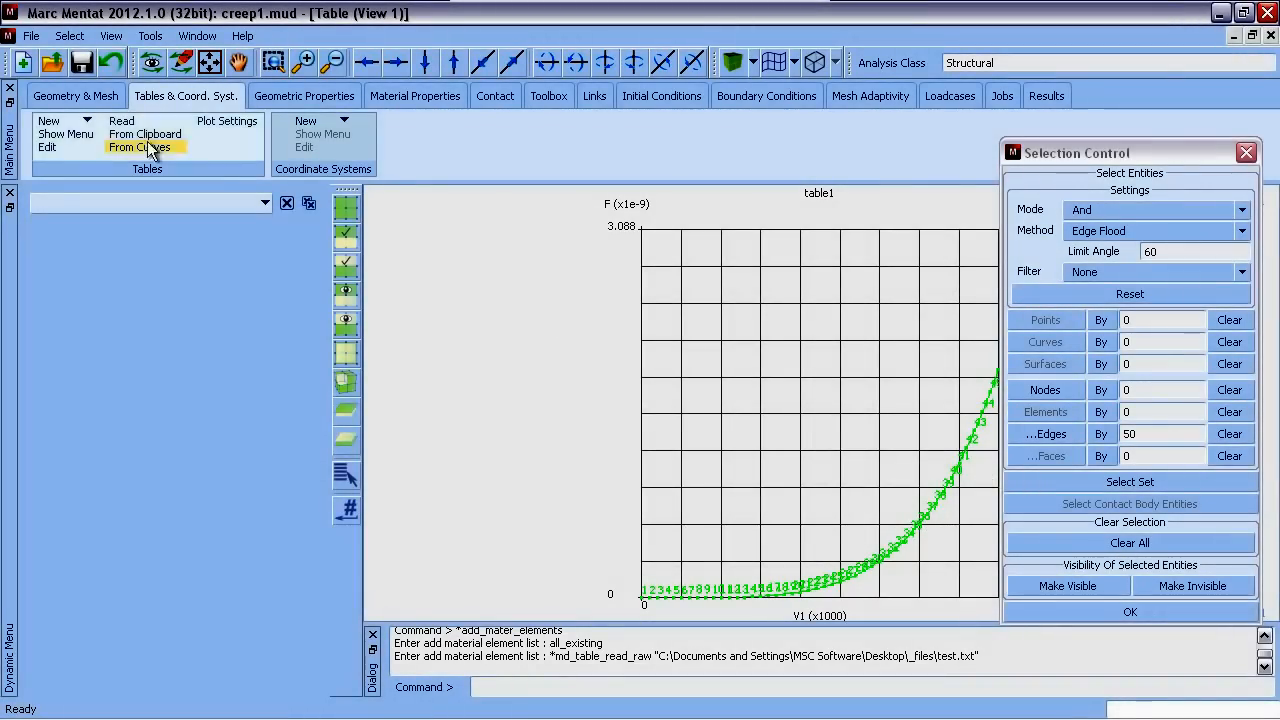
- Dismiss the selection settings covering the plot and rename the imported table as pl
{"action": "left_click", "coordinate": [66, 136]}
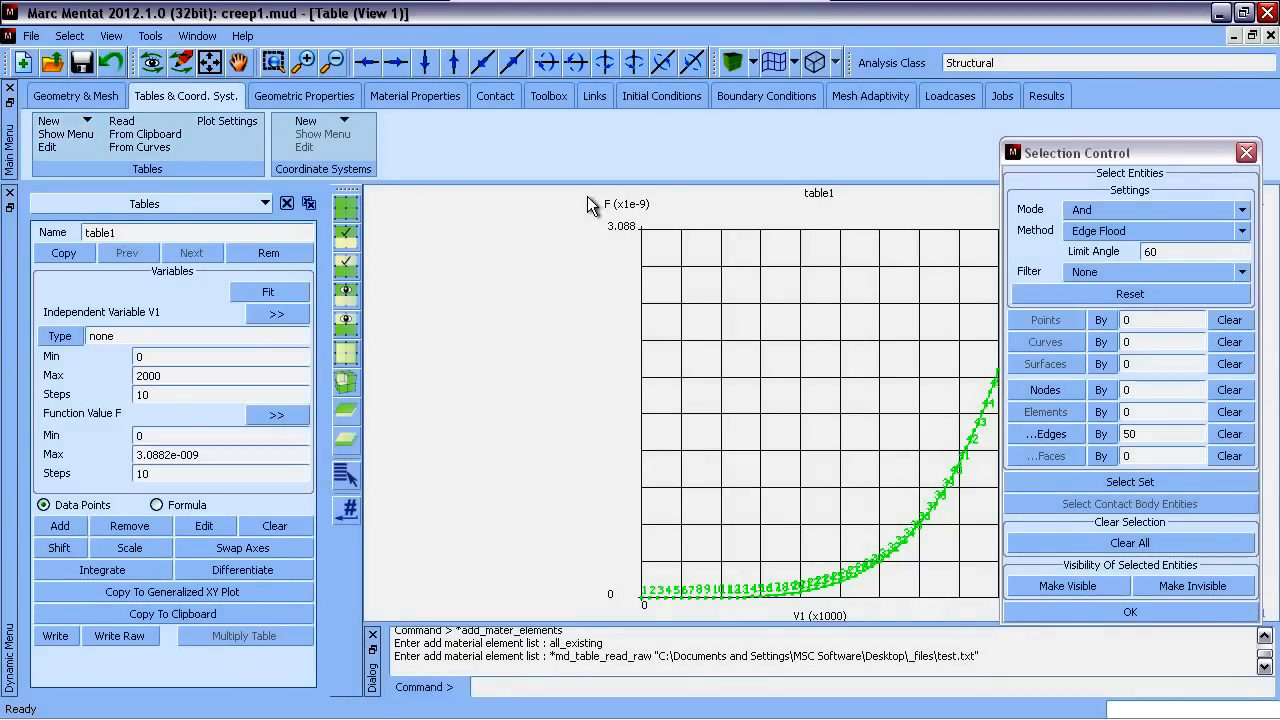
{"action": "left_click_drag", "start_coordinate": [1008, 158], "coordinate": [1113, 163]}
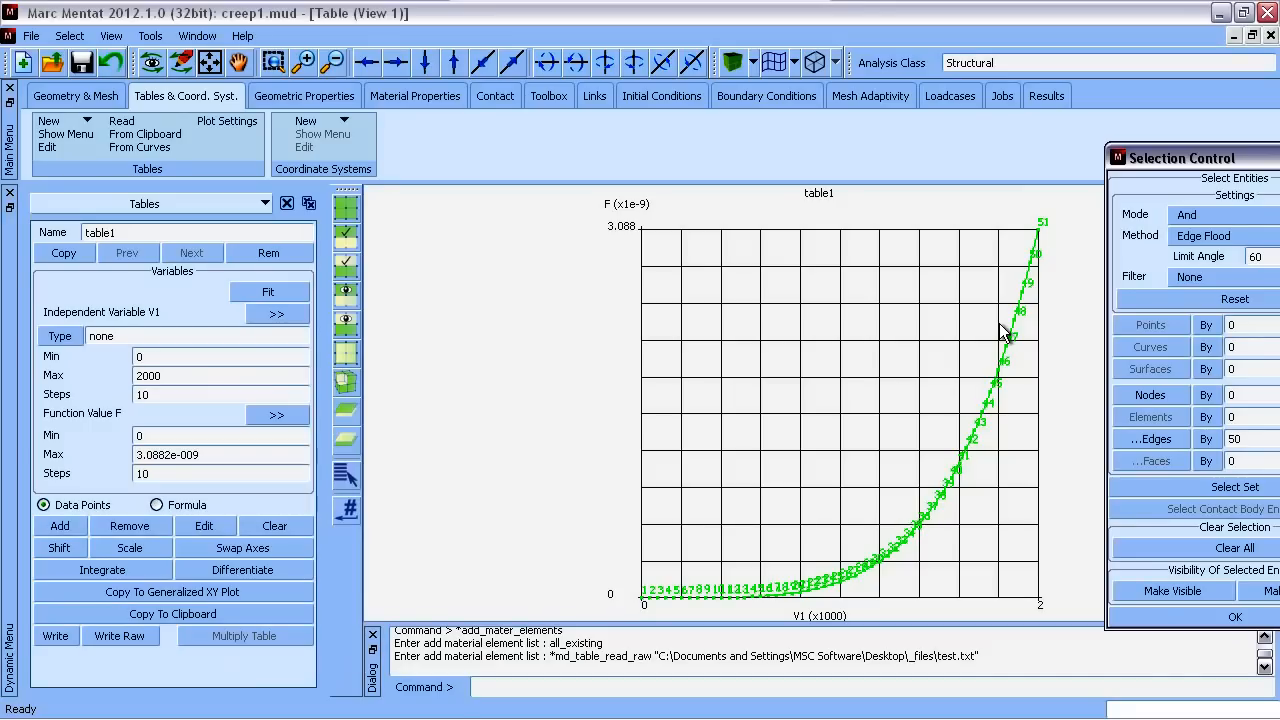
{"action": "left_click", "coordinate": [1173, 616]}
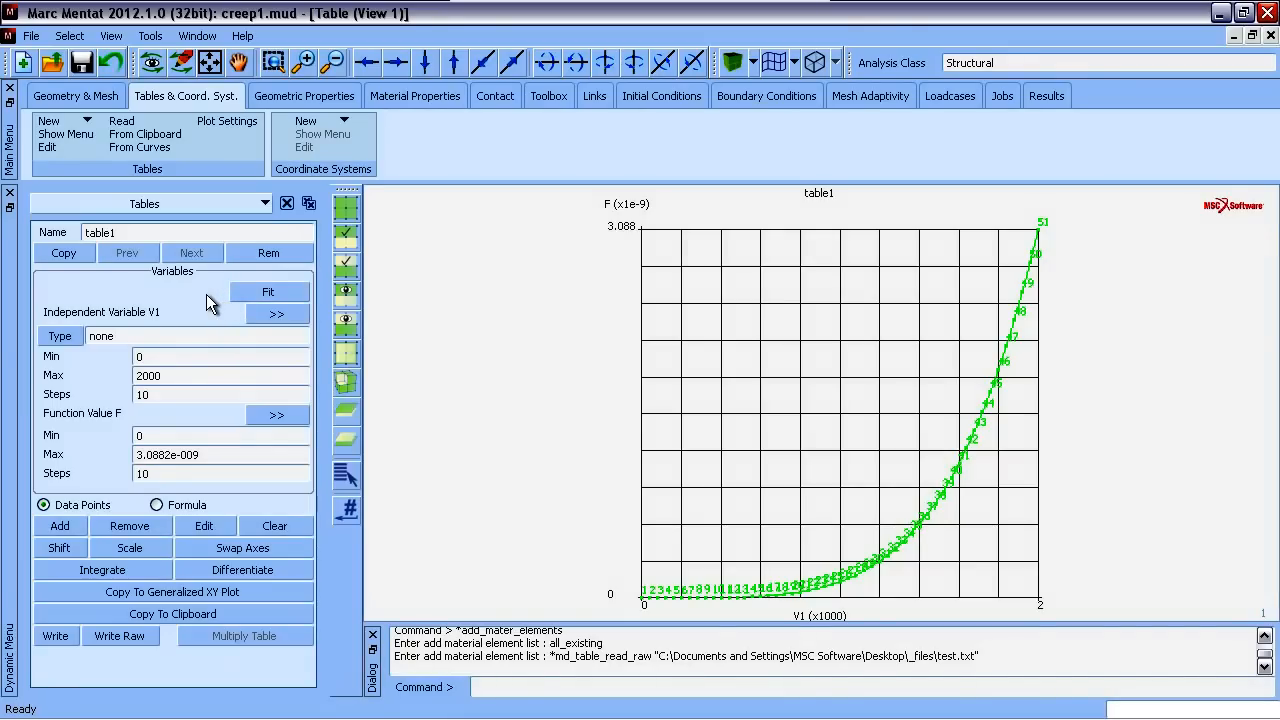
{"action": "left_click", "coordinate": [160, 232]}
{"action": "type", "text": "pl"}
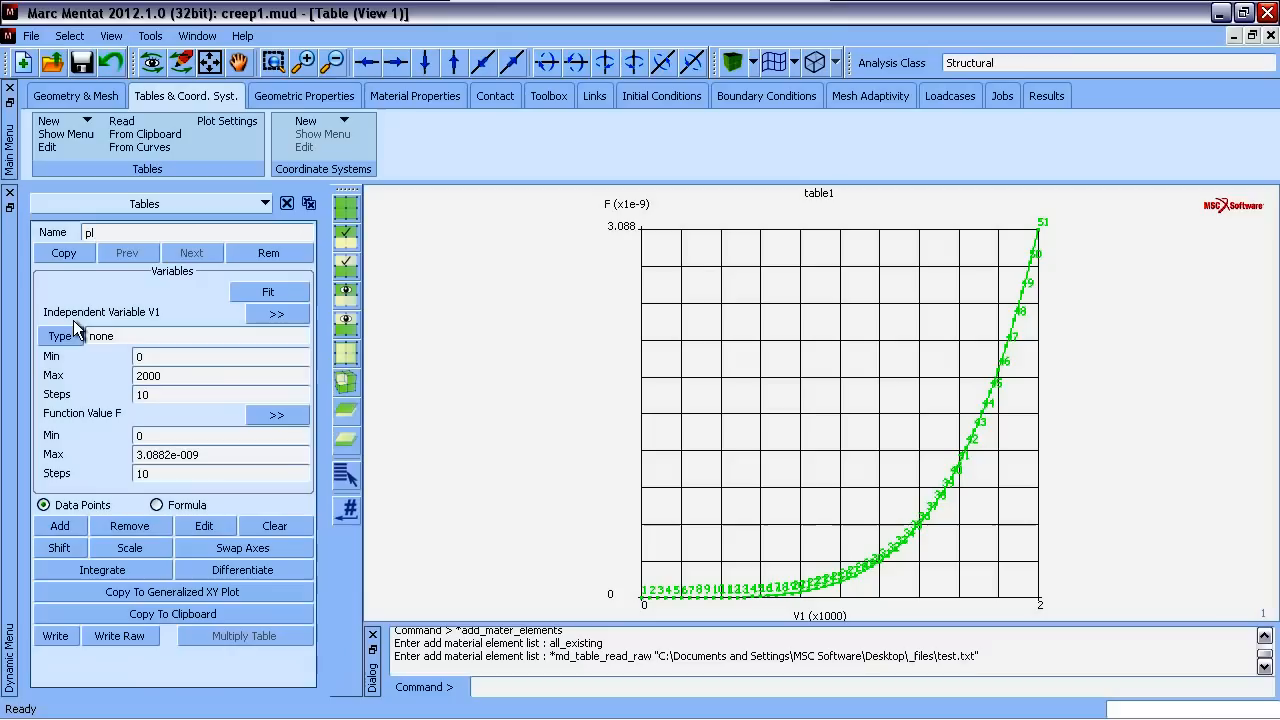
- Create a table named fn with one independent variable of type eq_stress
{"action": "left_click", "coordinate": [73, 123]}
{"action": "left_click", "coordinate": [90, 139]}
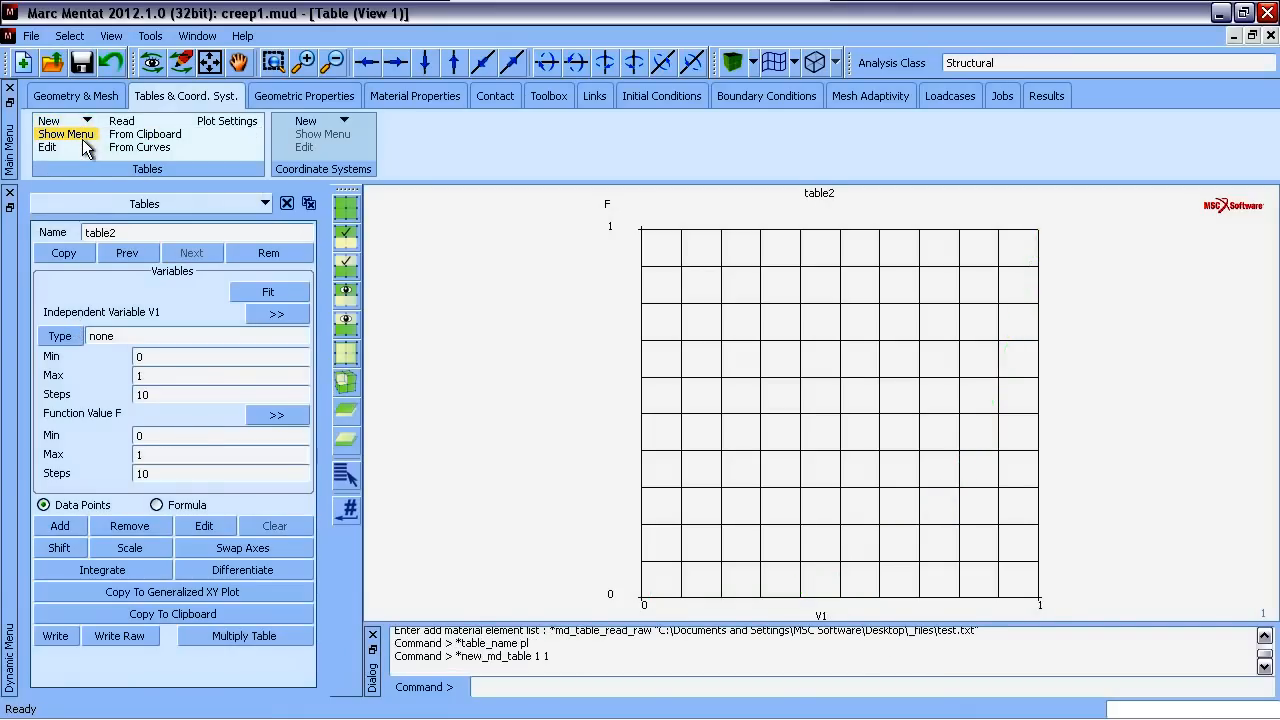
{"action": "double_click", "coordinate": [116, 231]}
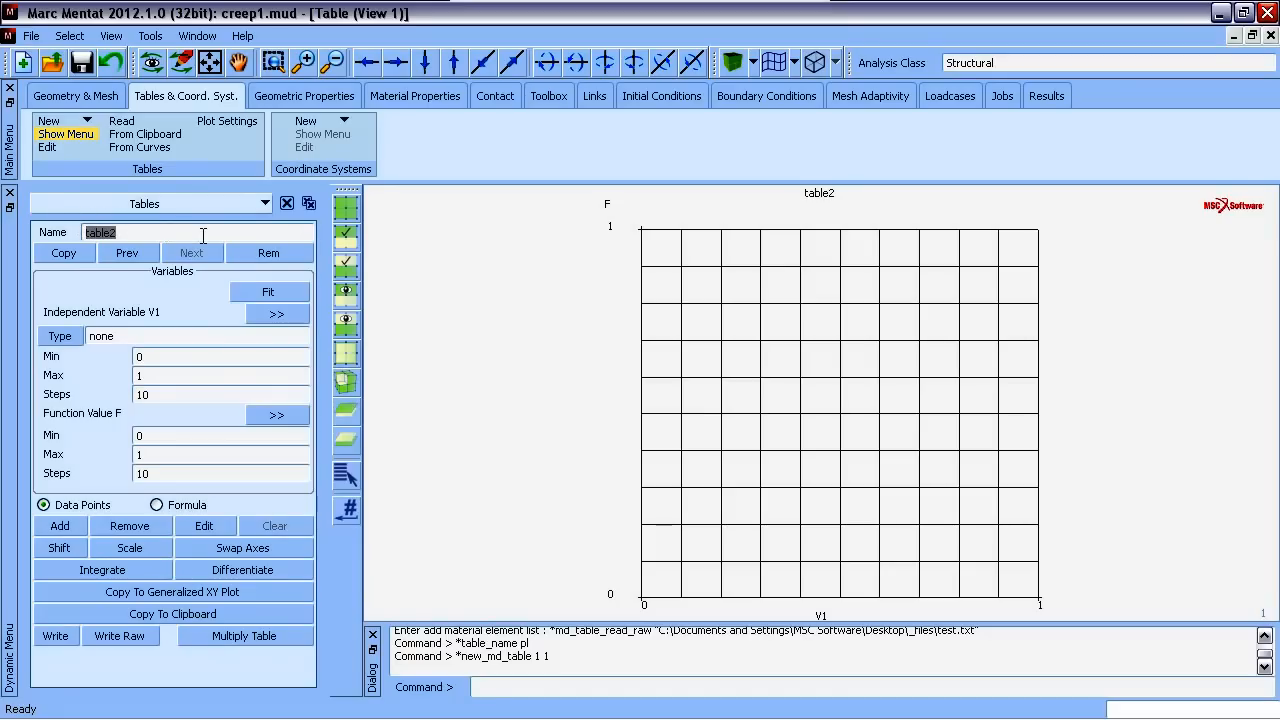
{"action": "type", "text": "fn"}
{"action": "left_click", "coordinate": [56, 337]}
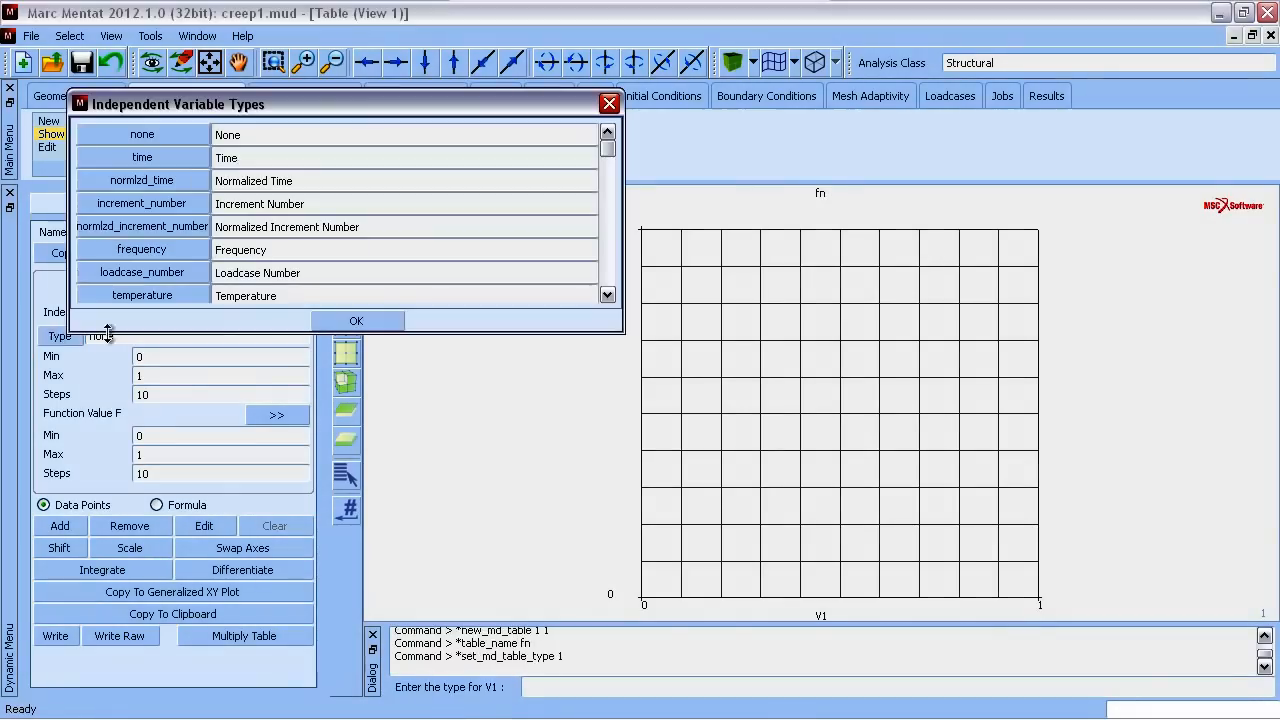
{"action": "left_click_drag", "start_coordinate": [606, 149], "coordinate": [609, 198]}
{"action": "left_click", "coordinate": [165, 250]}
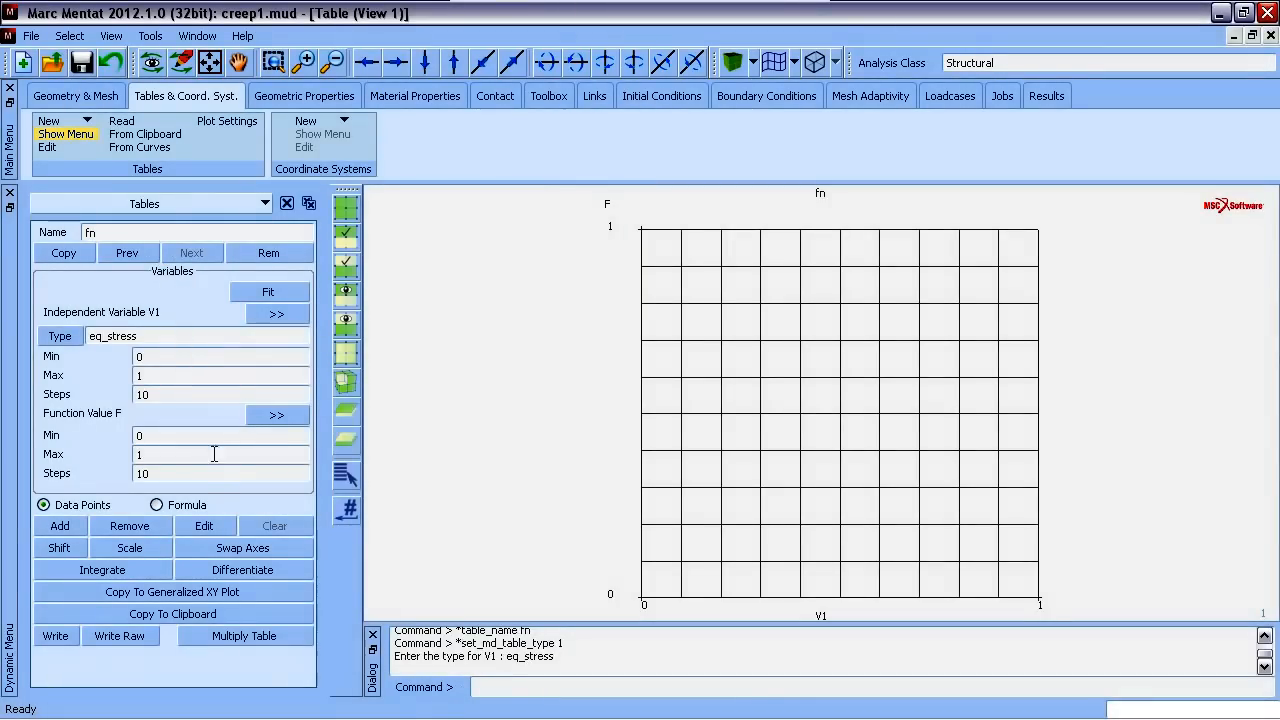
- Define the fn table by the formula 4e-24*v1^4.51 and fit the plot to the curve
{"action": "left_click", "coordinate": [188, 511]}
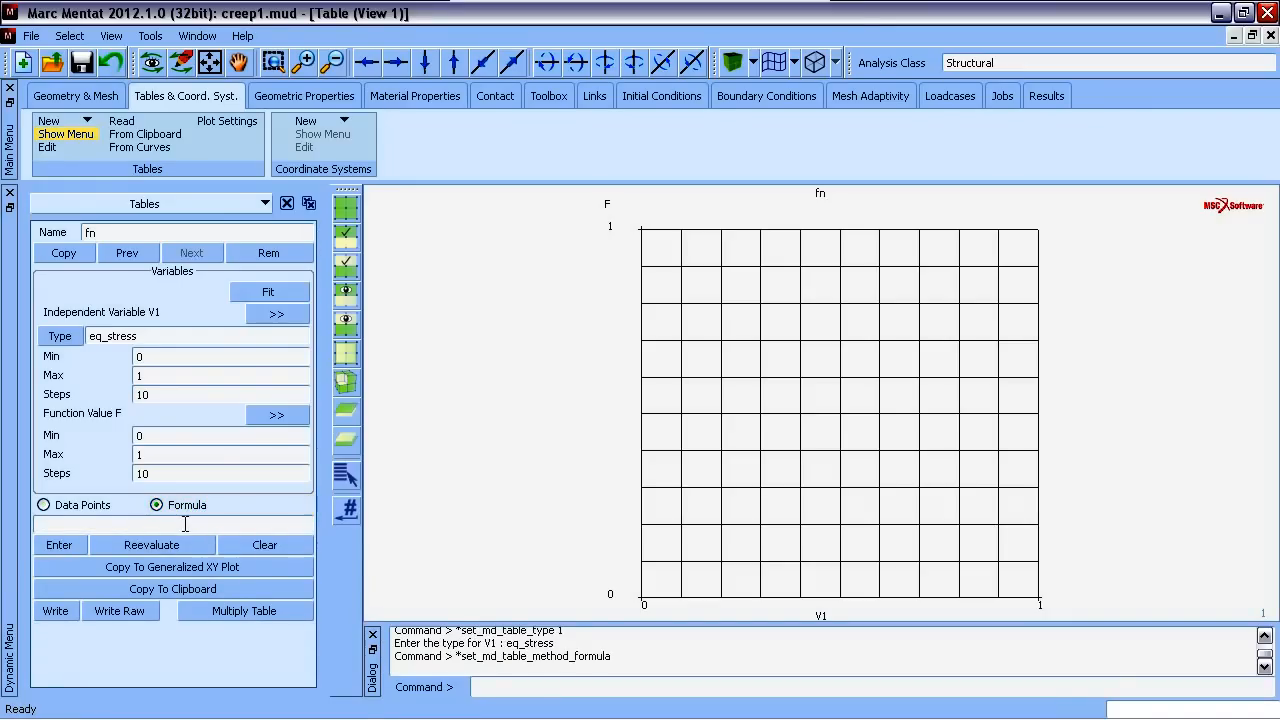
{"action": "left_click", "coordinate": [185, 524]}
{"action": "type", "text": "4e-24*v1^4.51"}
{"action": "left_click", "coordinate": [184, 548]}
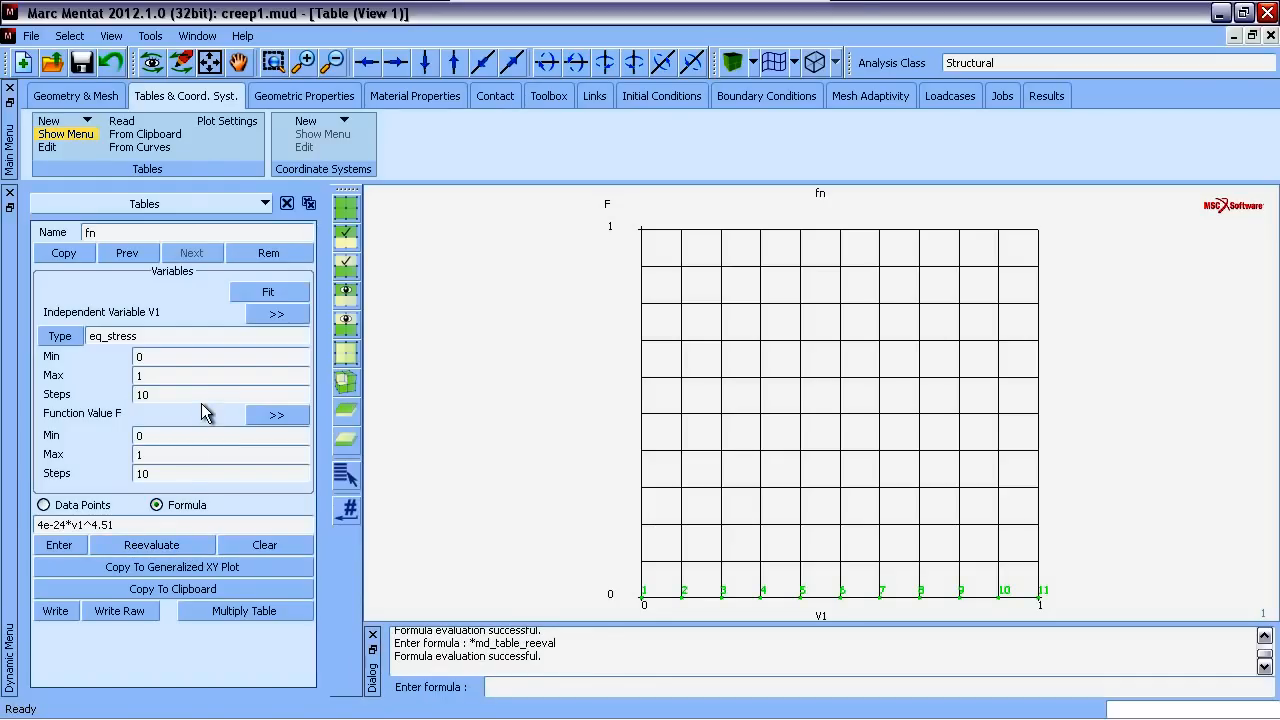
{"action": "left_click", "coordinate": [262, 296]}
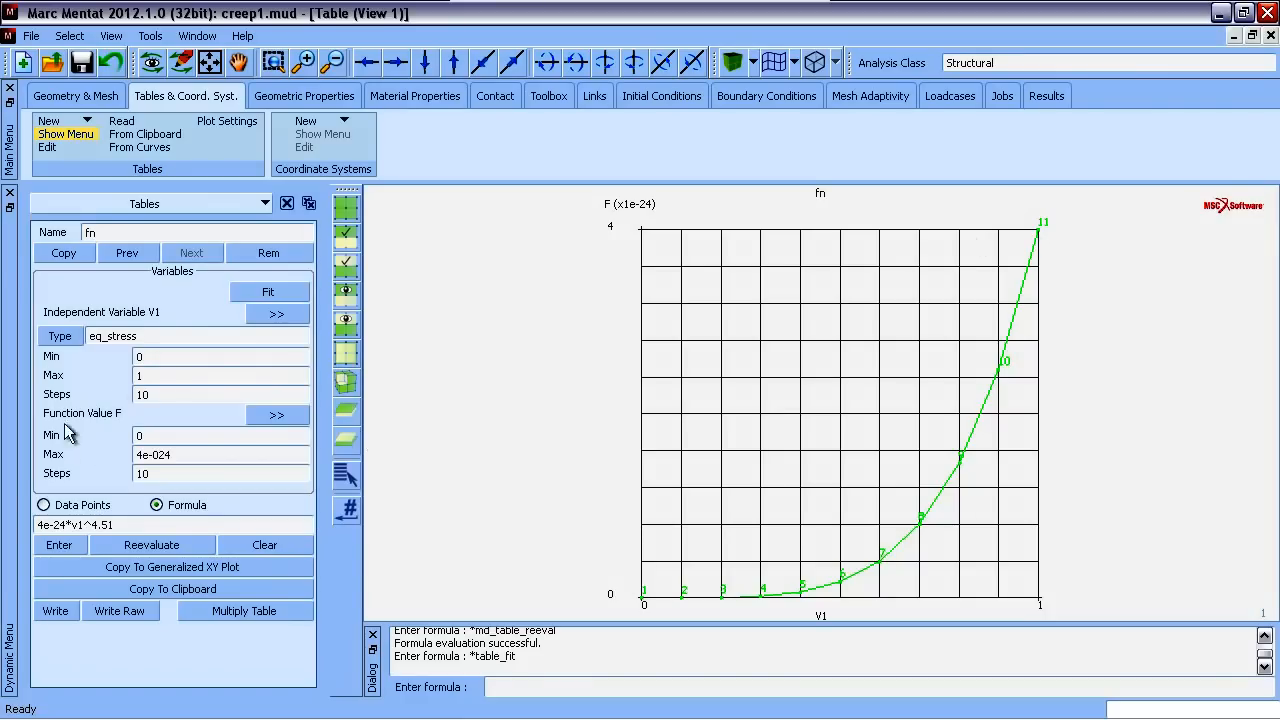
- Set the fn table's independent variable to 100 steps and reevaluate the formula
{"action": "left_click", "coordinate": [158, 393]}
{"action": "type", "text": "0"}
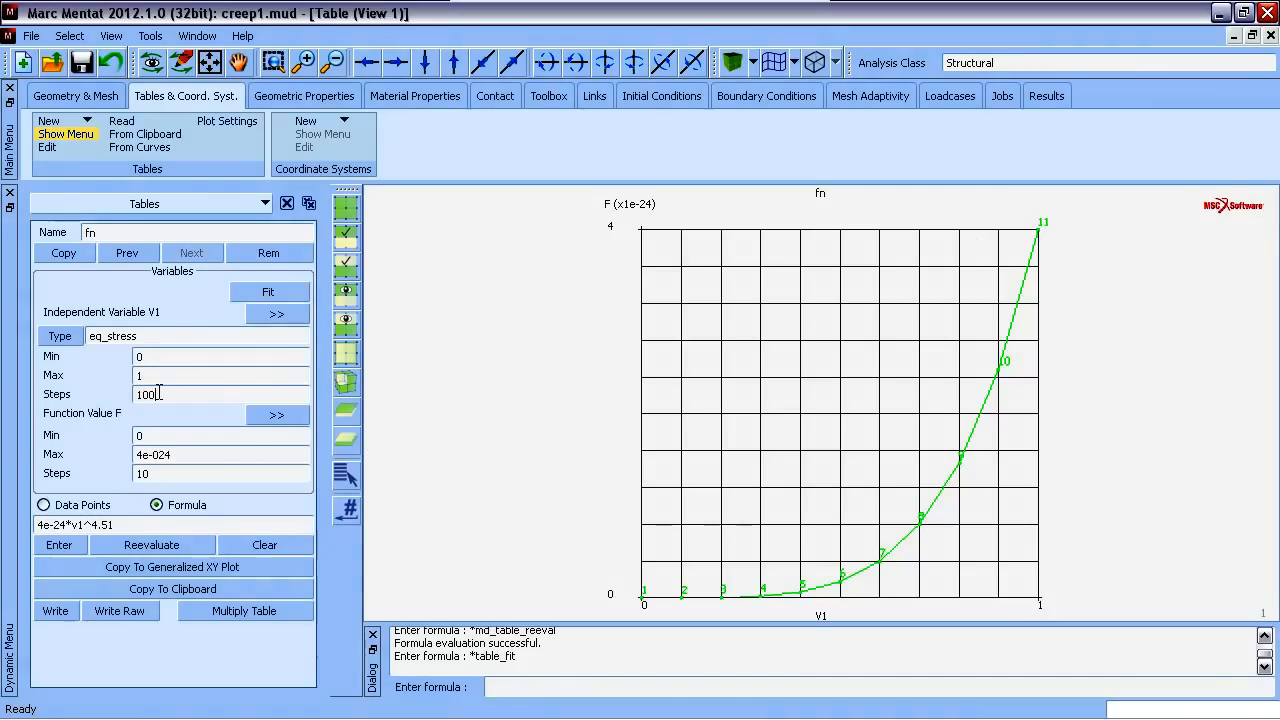
{"action": "key", "text": "Return"}
{"action": "left_click", "coordinate": [178, 545]}
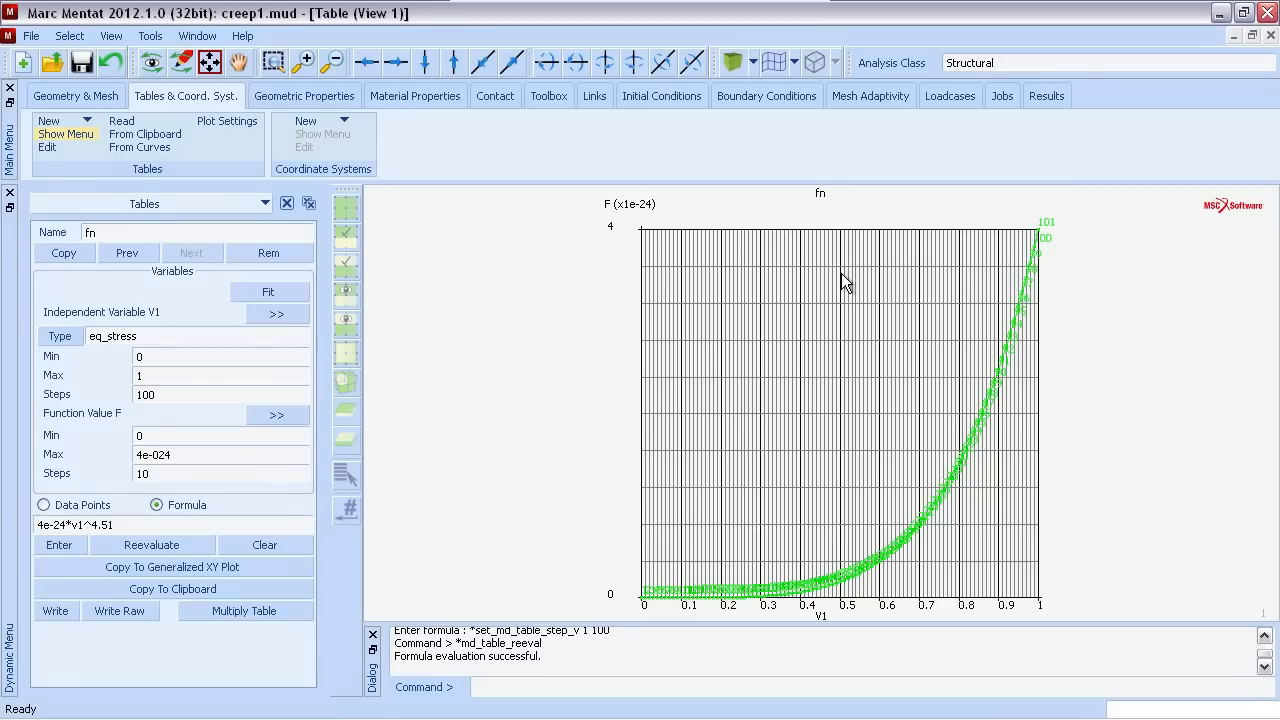
- Switch the material's Maxwell creep method to Piecewise Linear with an equivalent creep strain rate of 1
{"action": "left_click", "coordinate": [422, 94]}
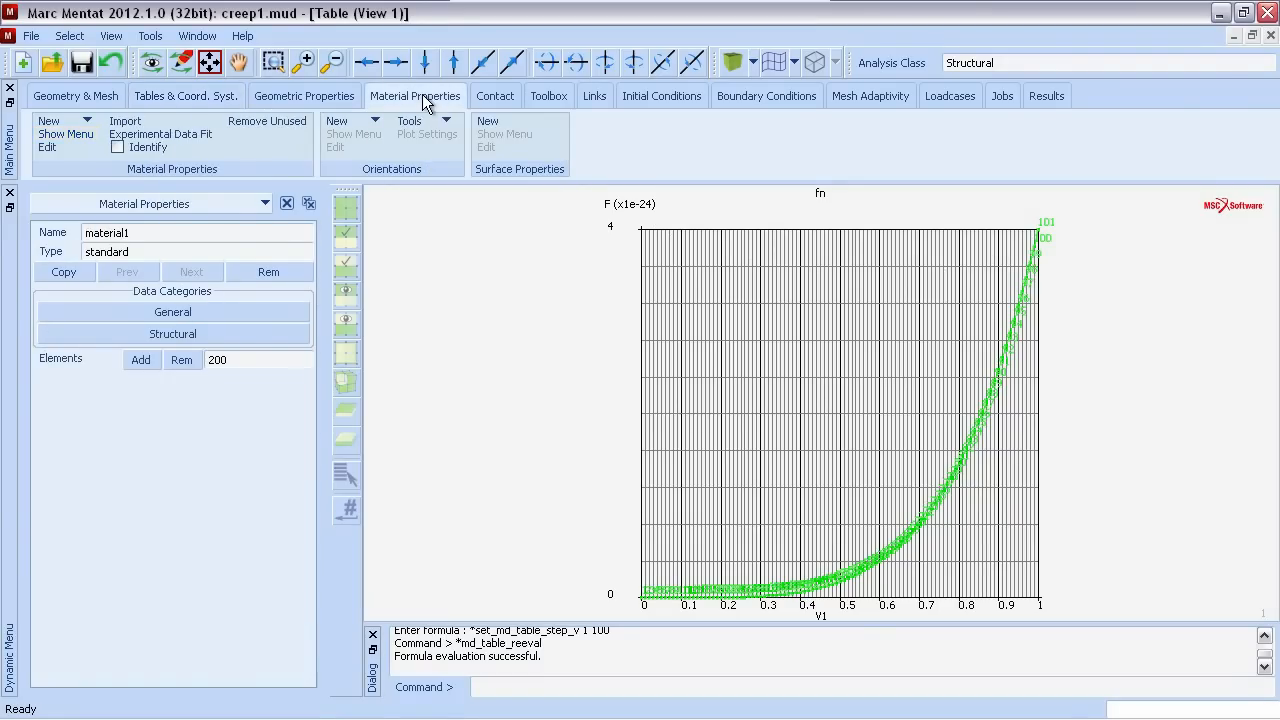
{"action": "left_click", "coordinate": [227, 333]}
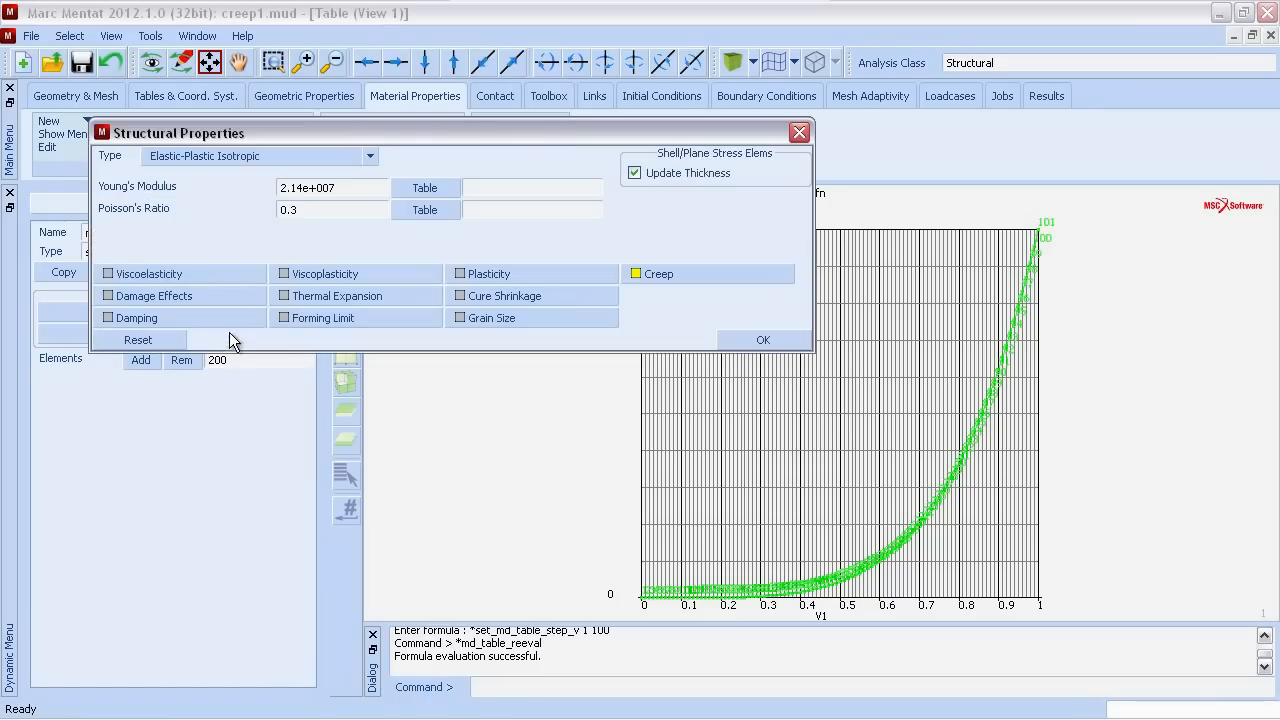
{"action": "left_click", "coordinate": [640, 273]}
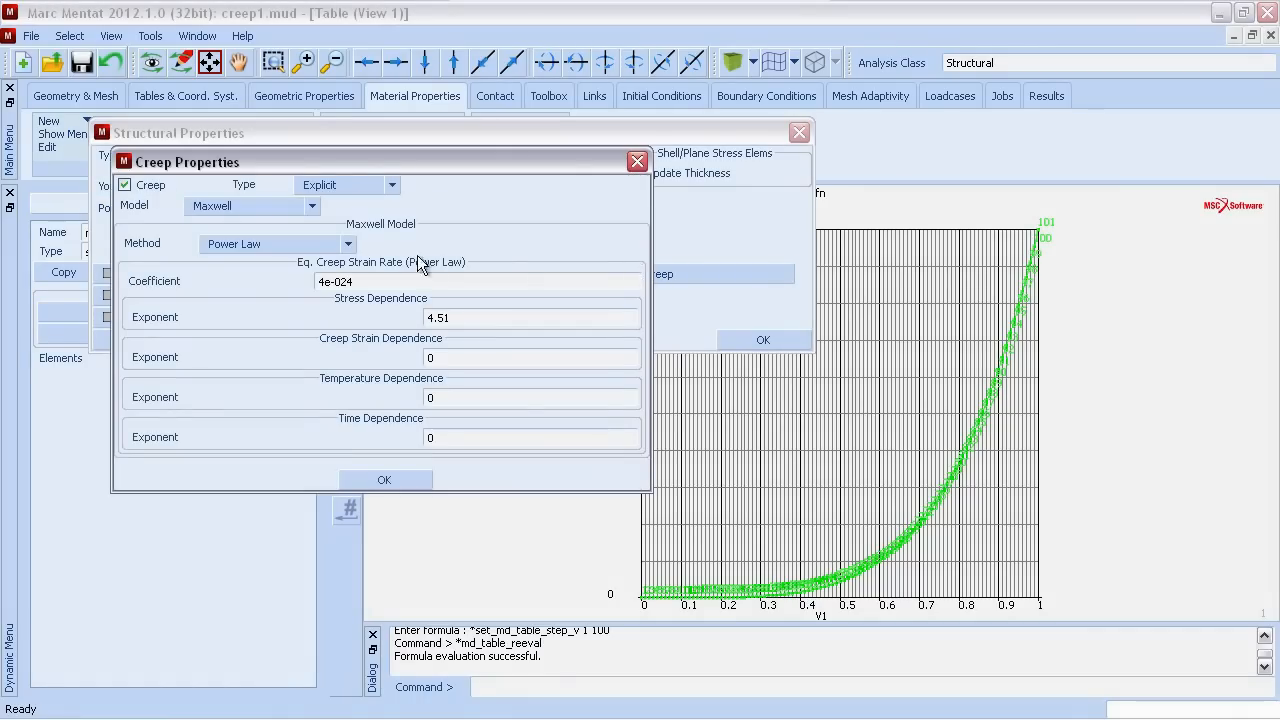
{"action": "left_click", "coordinate": [350, 243]}
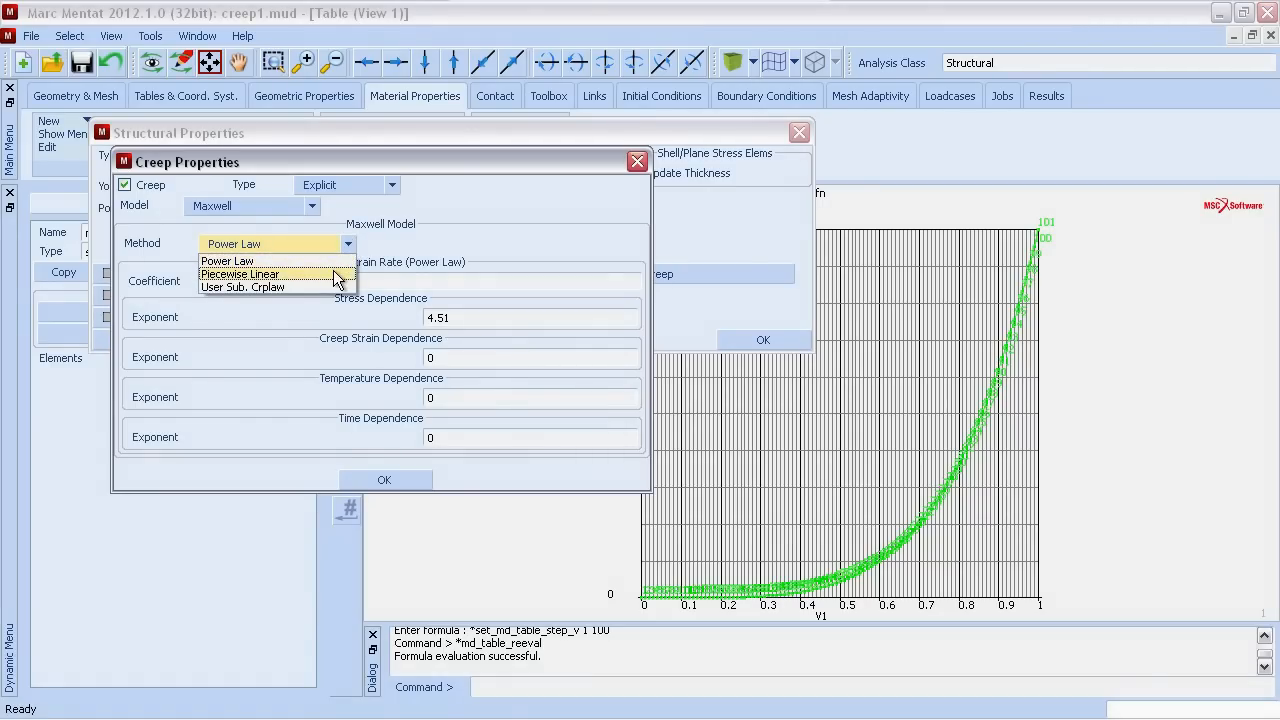
{"action": "left_click", "coordinate": [337, 275]}
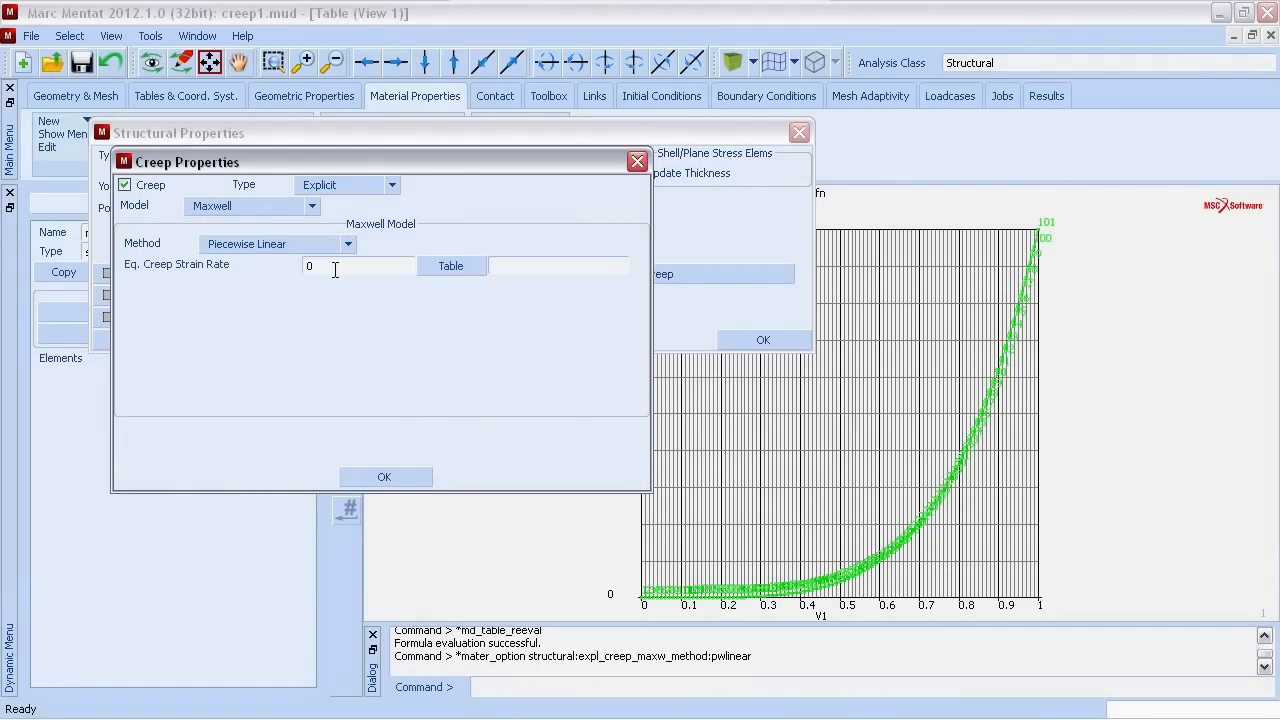
{"action": "double_click", "coordinate": [308, 267]}
{"action": "type", "text": "1"}
- Assign table pl and finally table fn to the equivalent creep strain rate, and accept the material's structural properties
{"action": "left_click", "coordinate": [438, 267]}
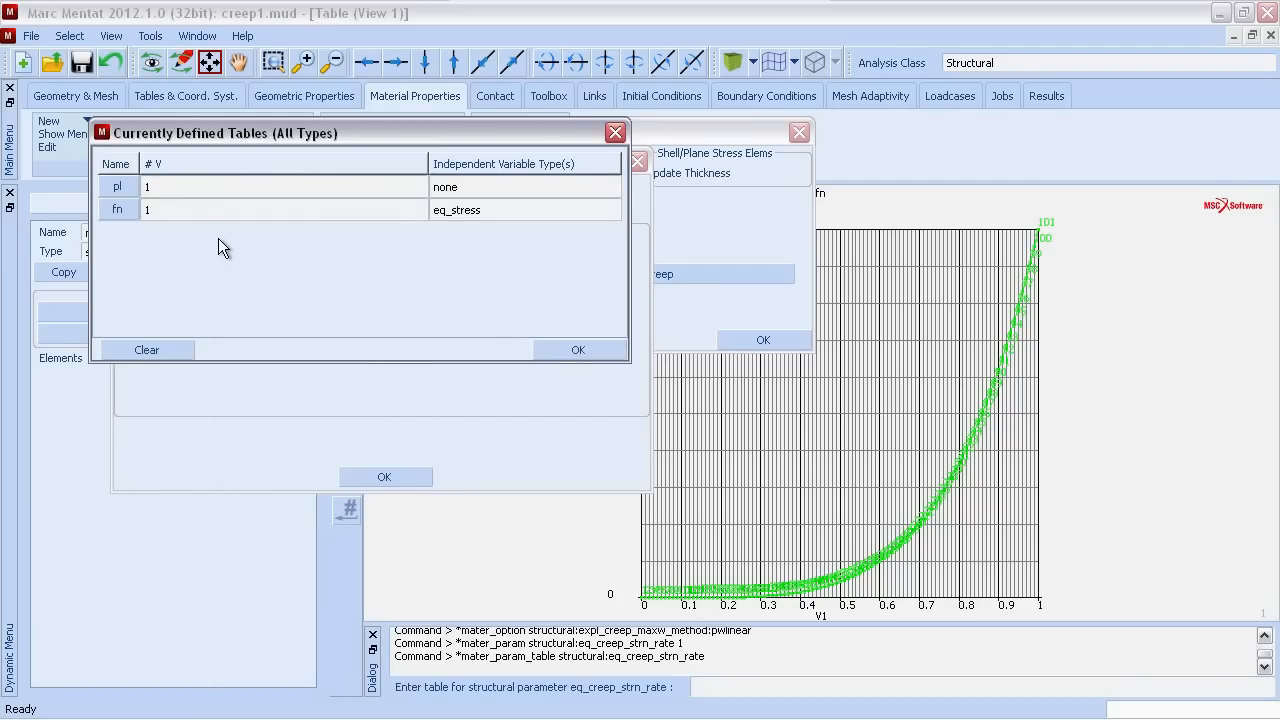
{"action": "left_click", "coordinate": [126, 187]}
{"action": "left_click", "coordinate": [436, 260]}
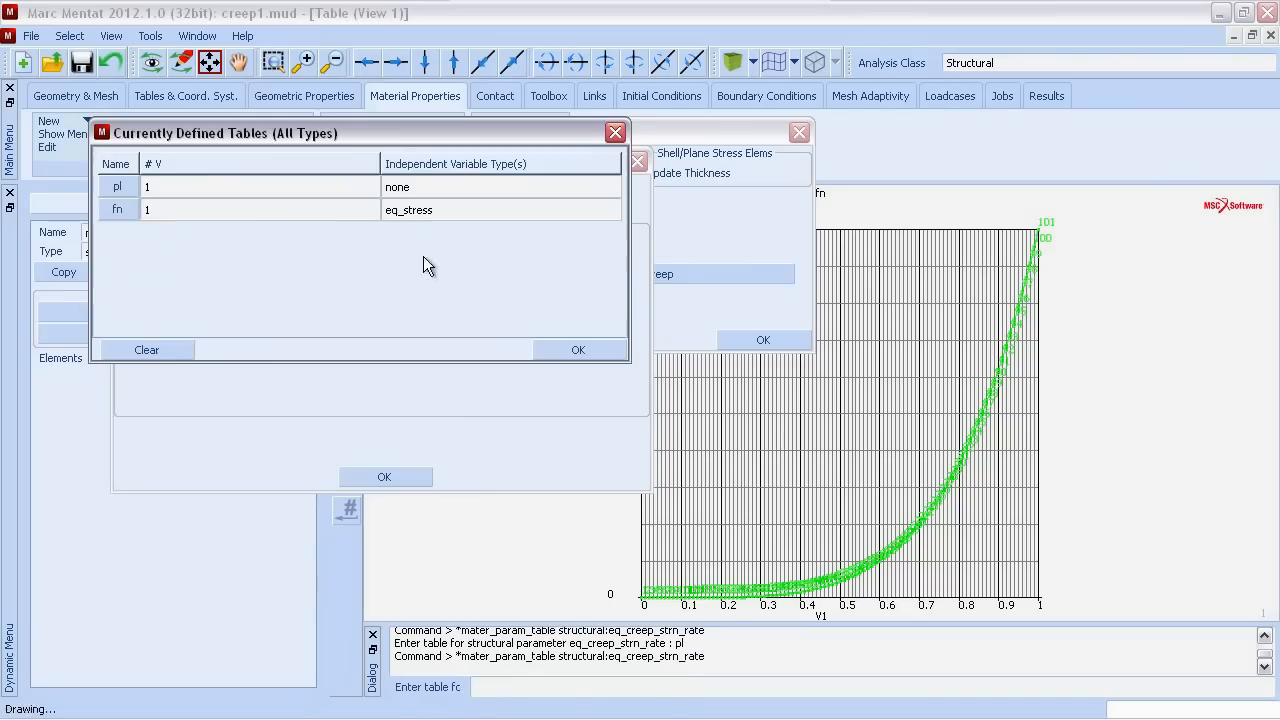
{"action": "left_click", "coordinate": [121, 208]}
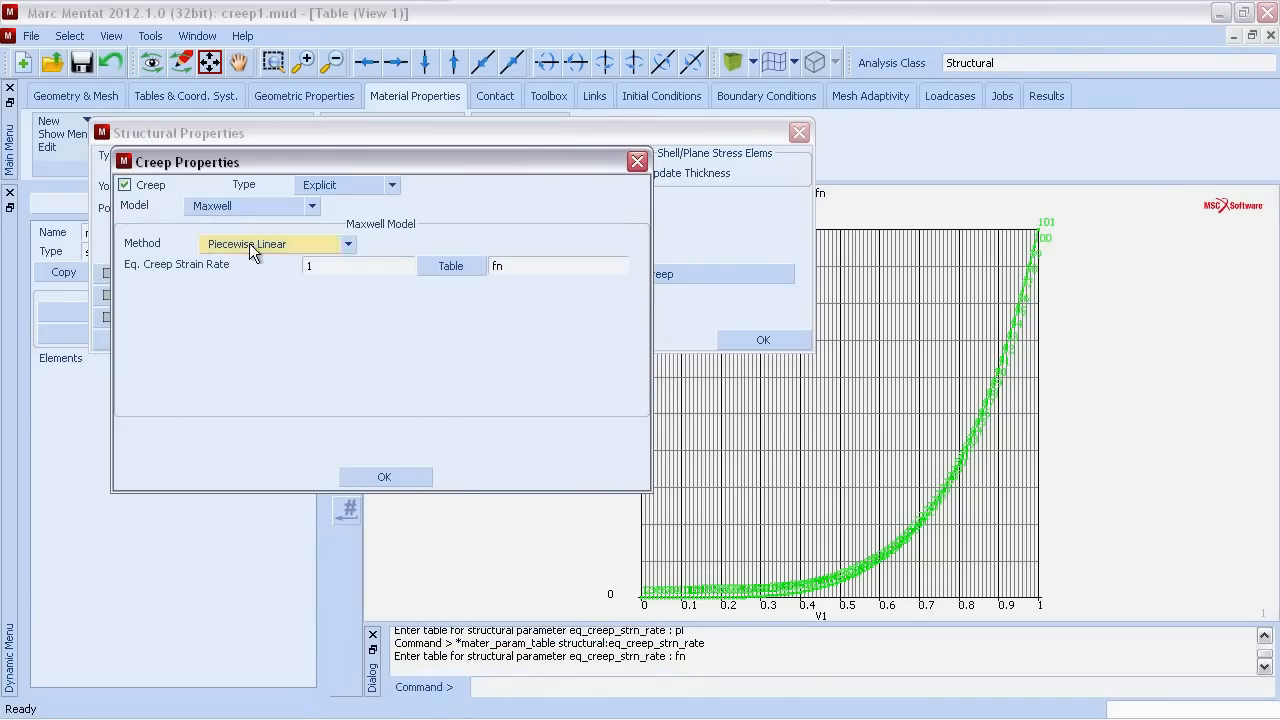
{"action": "left_click", "coordinate": [404, 470]}
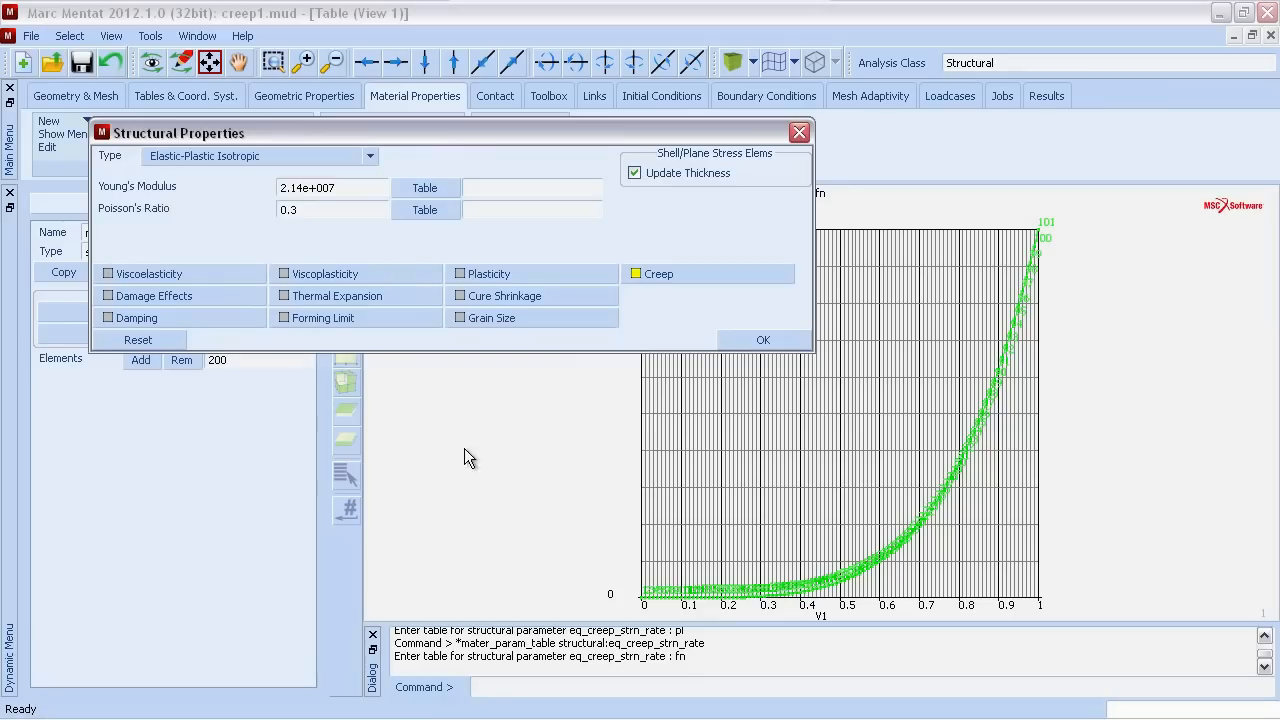
{"action": "left_click", "coordinate": [740, 340]}
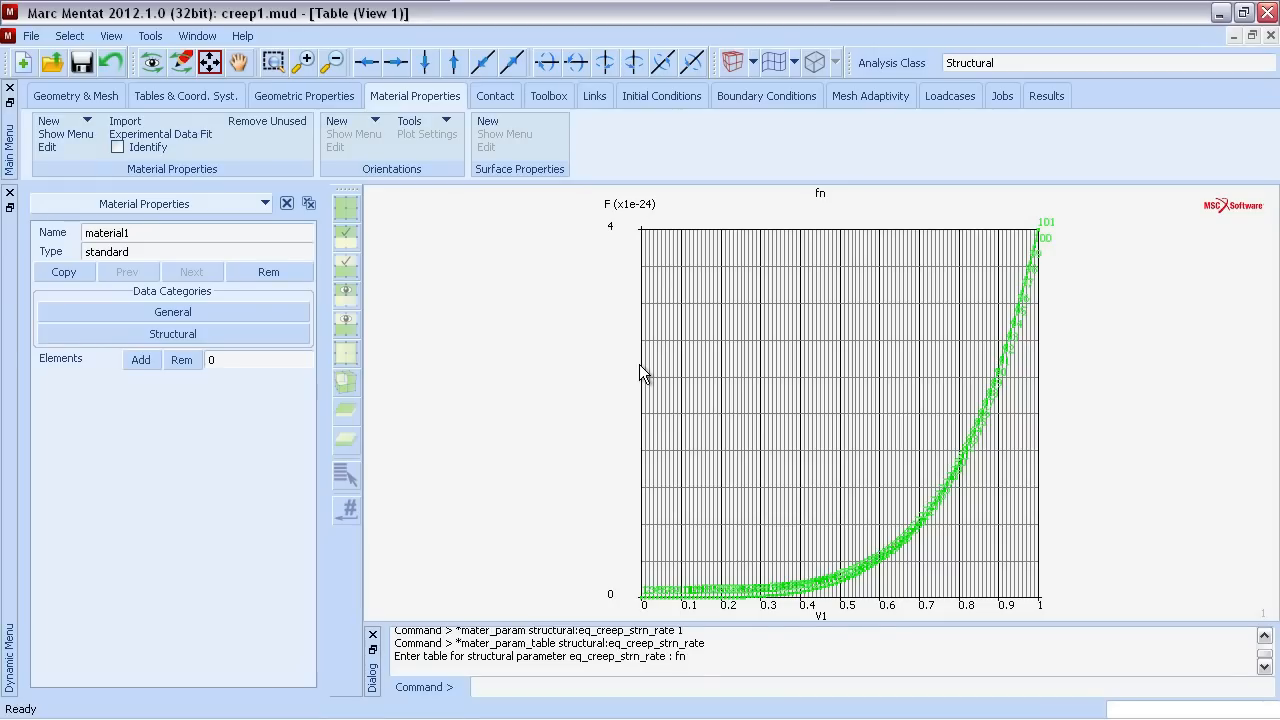
- Open the default results file of the creep job and plot Total Equivalent Creep Strain as contour bands
{"action": "left_click", "coordinate": [31, 36]}
{"action": "left_click", "coordinate": [97, 279]}
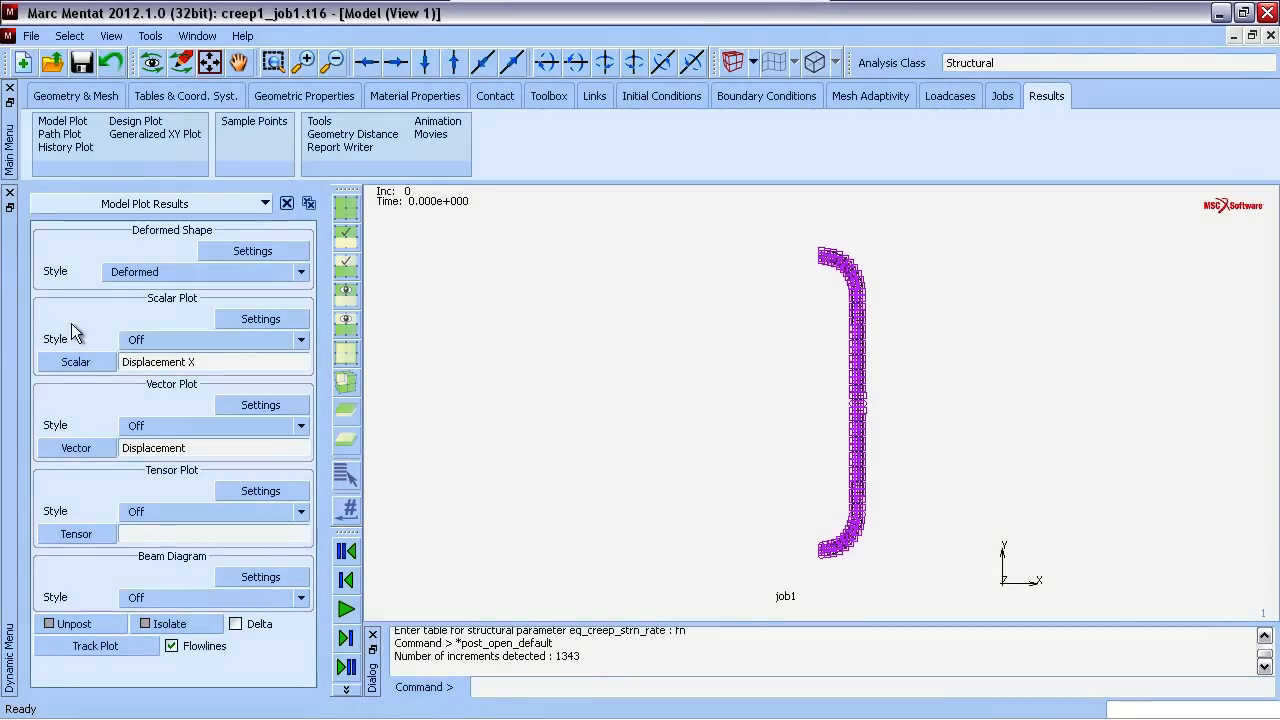
{"action": "left_click", "coordinate": [139, 343]}
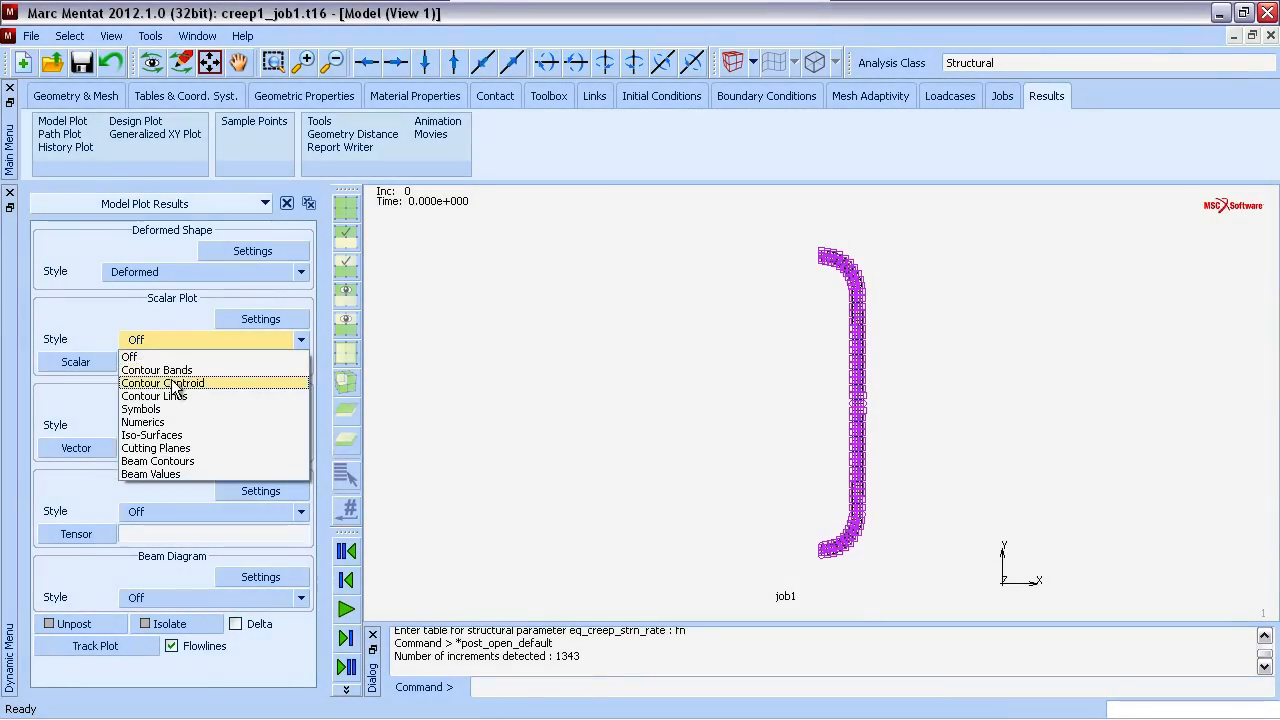
{"action": "left_click", "coordinate": [140, 362]}
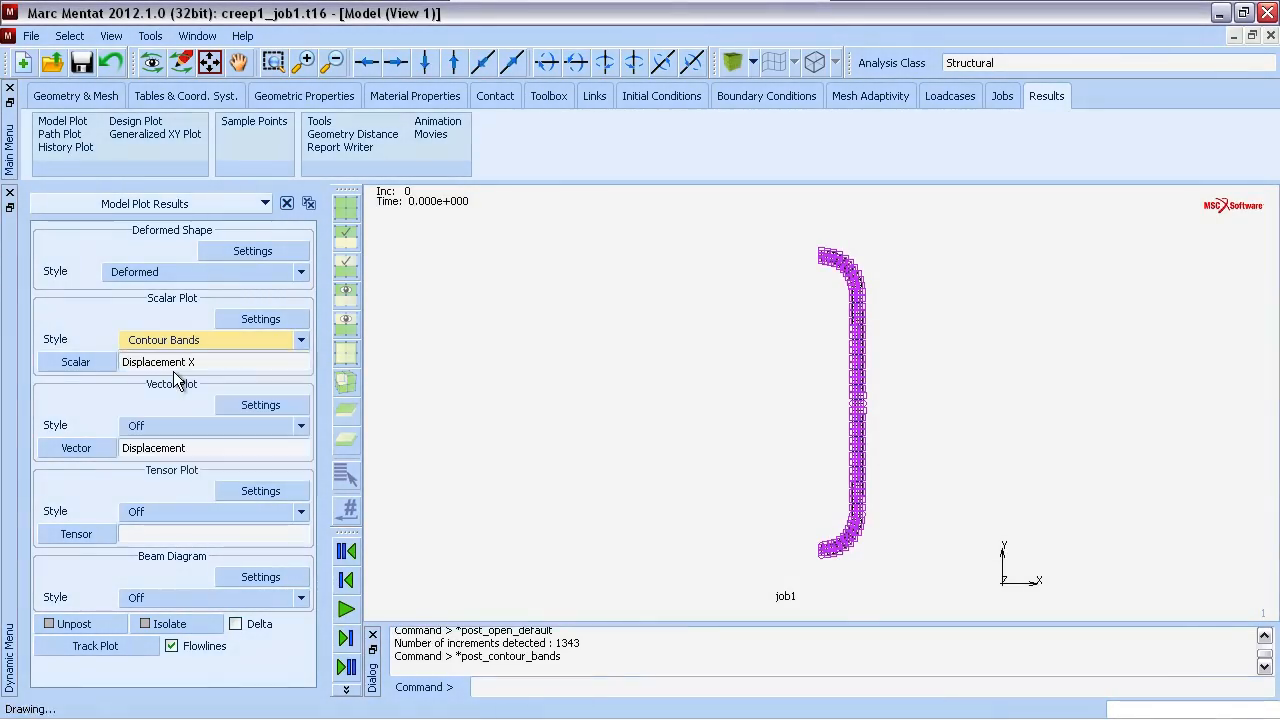
{"action": "left_click", "coordinate": [99, 360]}
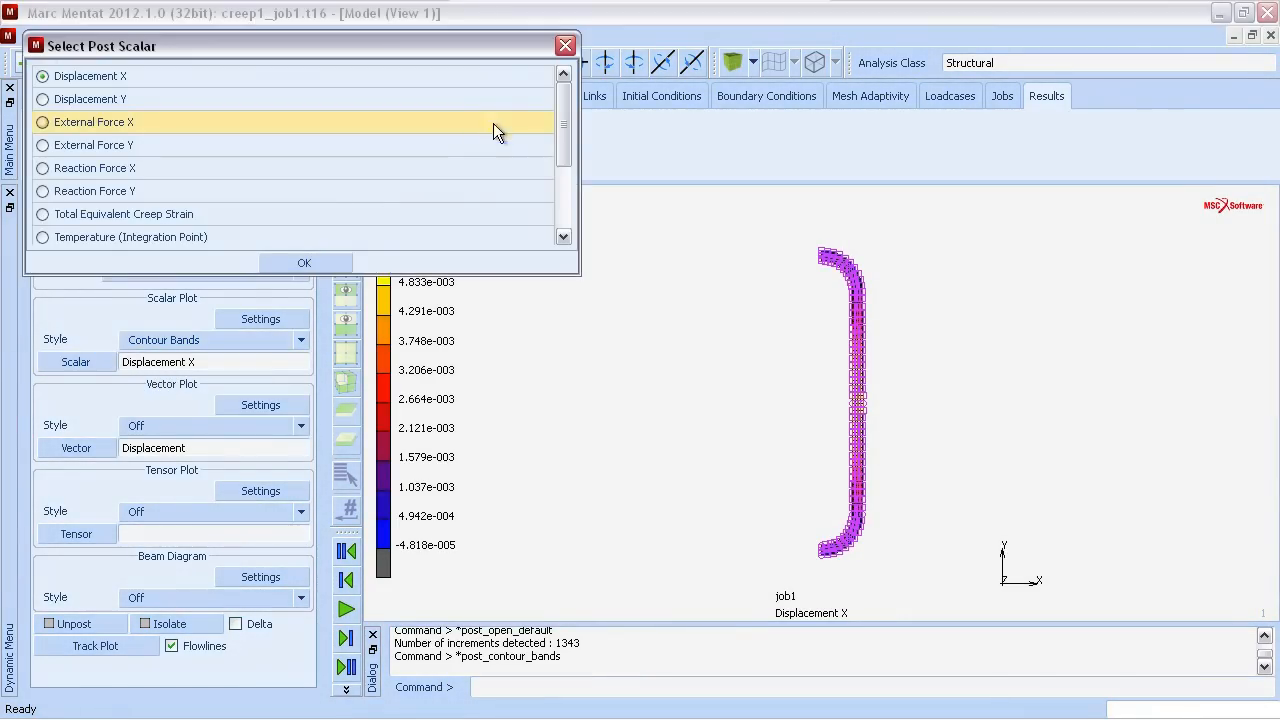
{"action": "left_click", "coordinate": [70, 214]}
{"action": "double_click", "coordinate": [291, 266]}
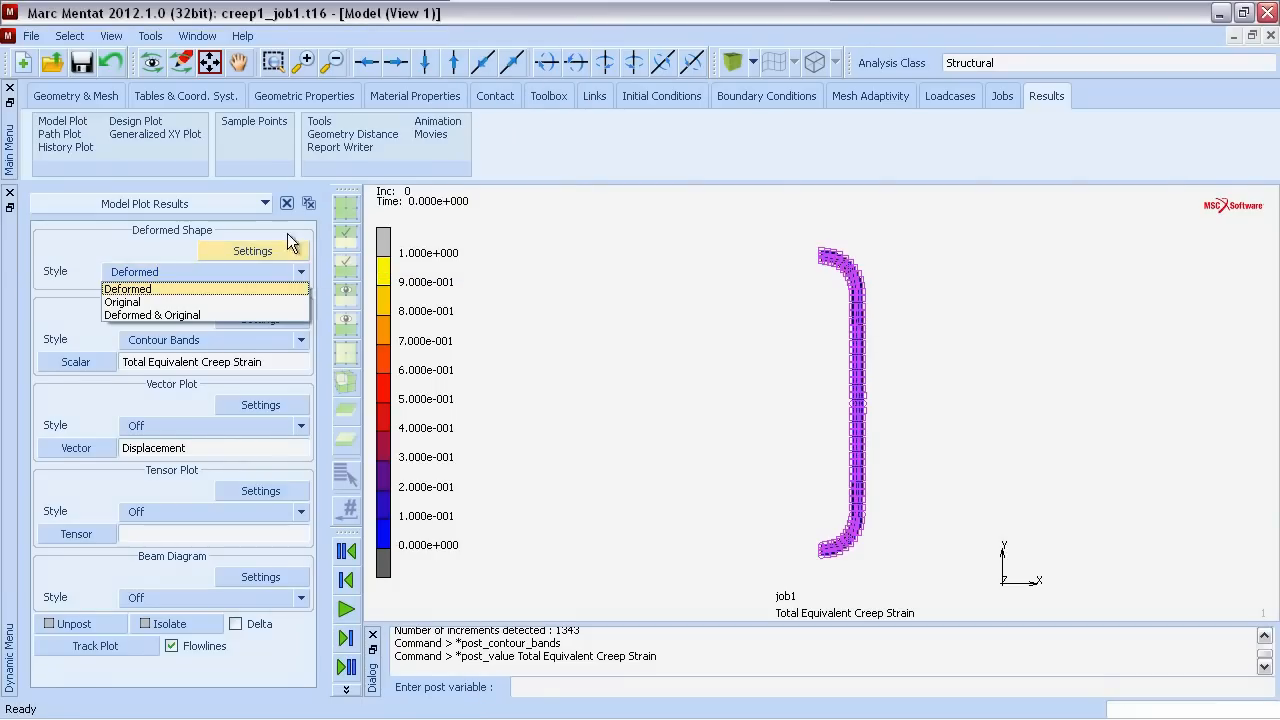
- Play the creep strain results through the increments on the wall's upper half, and stop the playback
{"action": "left_click", "coordinate": [273, 63]}
{"action": "left_click", "coordinate": [275, 64]}
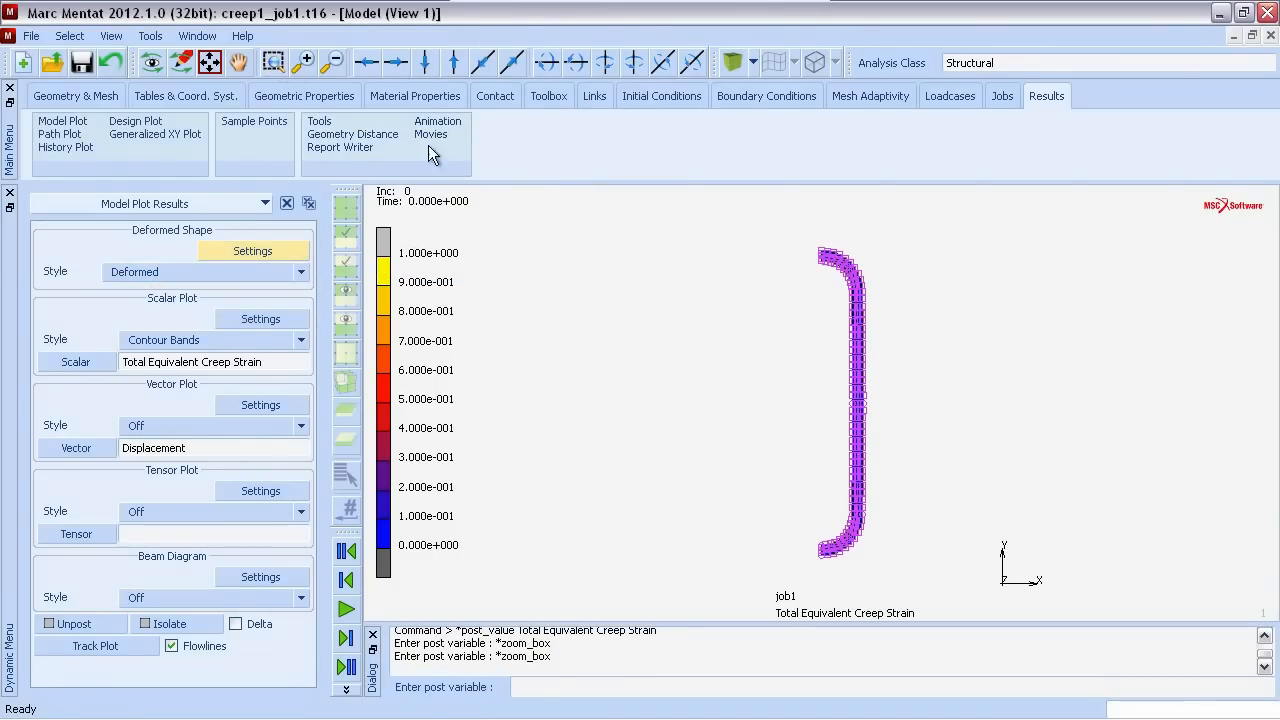
{"action": "left_click", "coordinate": [273, 63]}
{"action": "left_click_drag", "start_coordinate": [781, 231], "coordinate": [897, 408]}
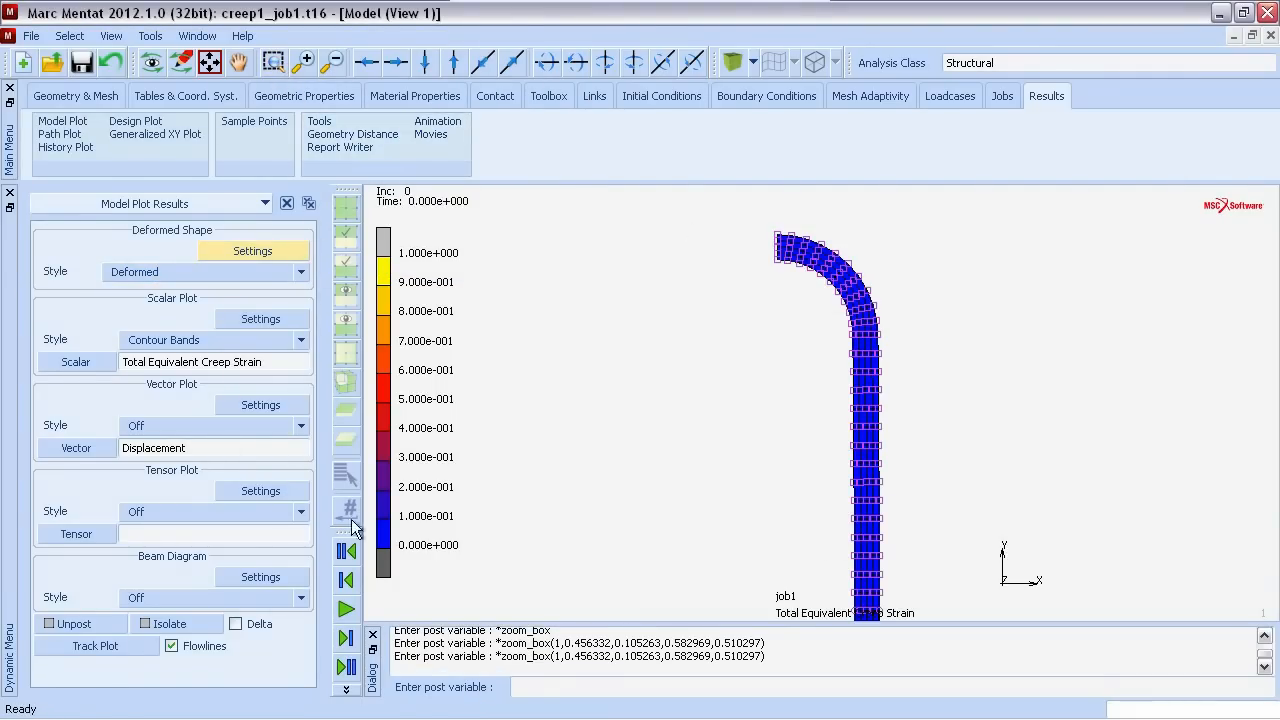
{"action": "left_click", "coordinate": [345, 608]}
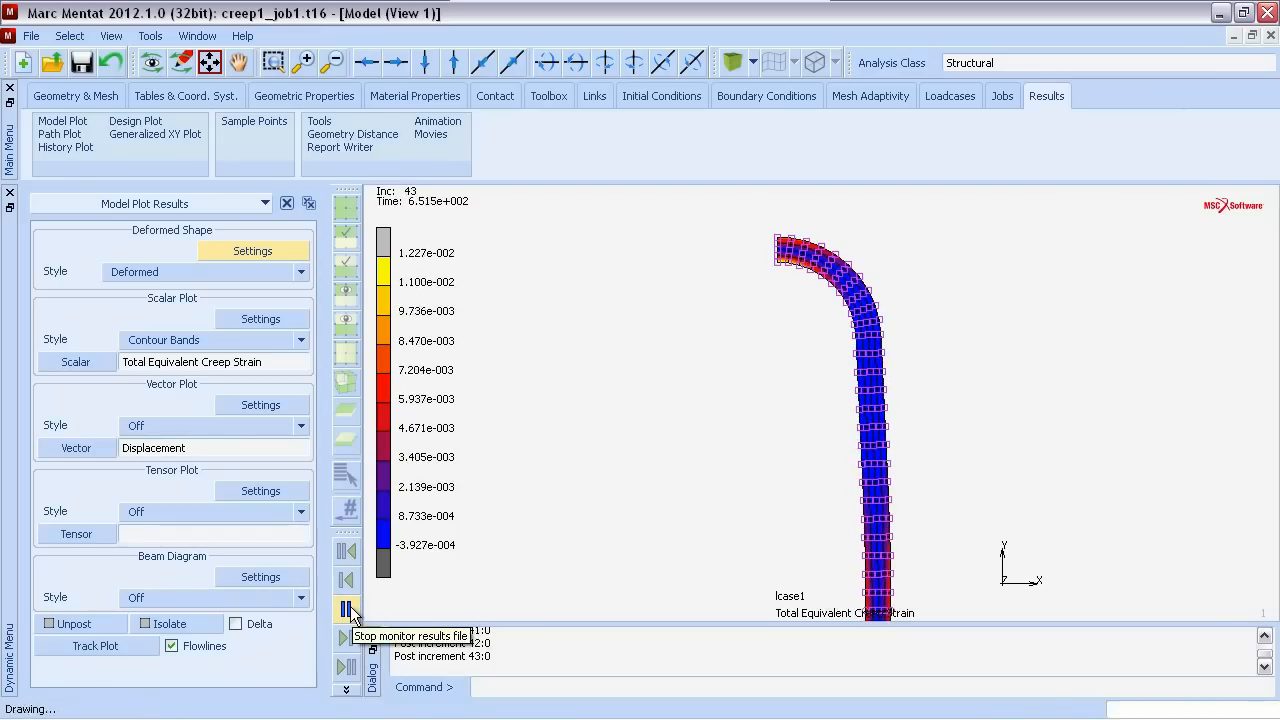
{"action": "left_click", "coordinate": [349, 610]}
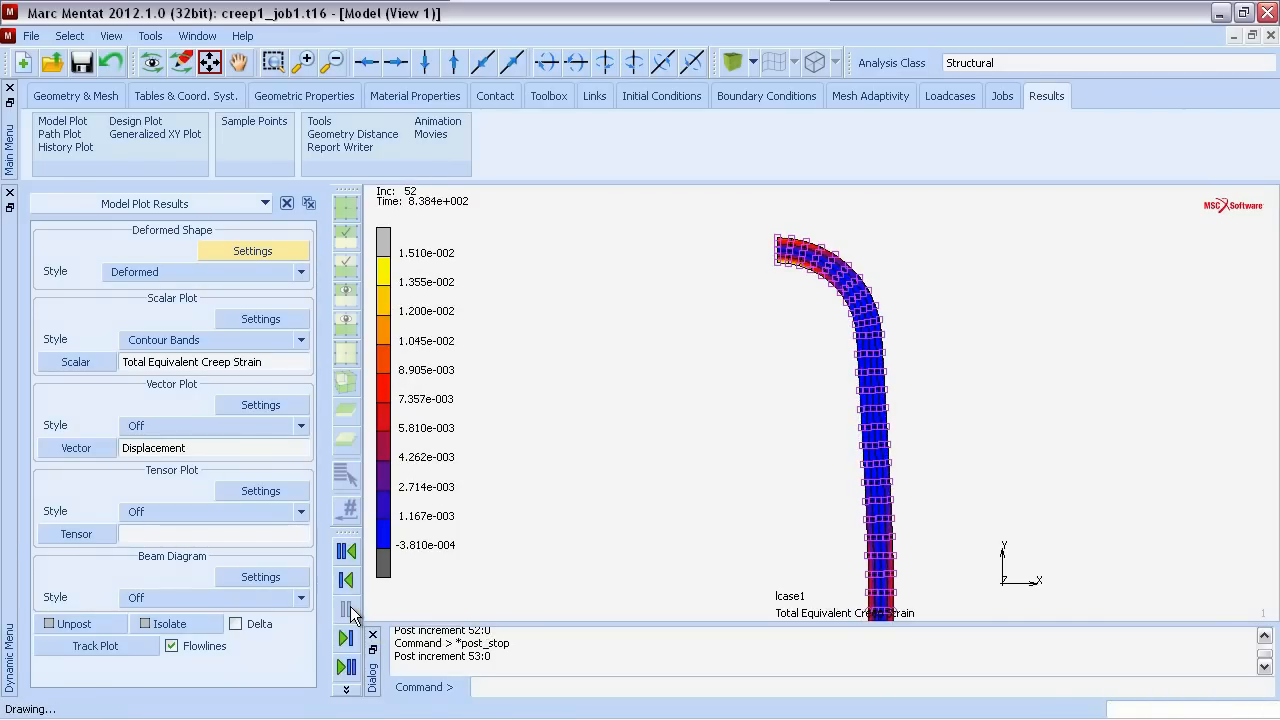
- Skip to the last result increment and show the entire deformed wall
{"action": "left_click", "coordinate": [352, 667]}
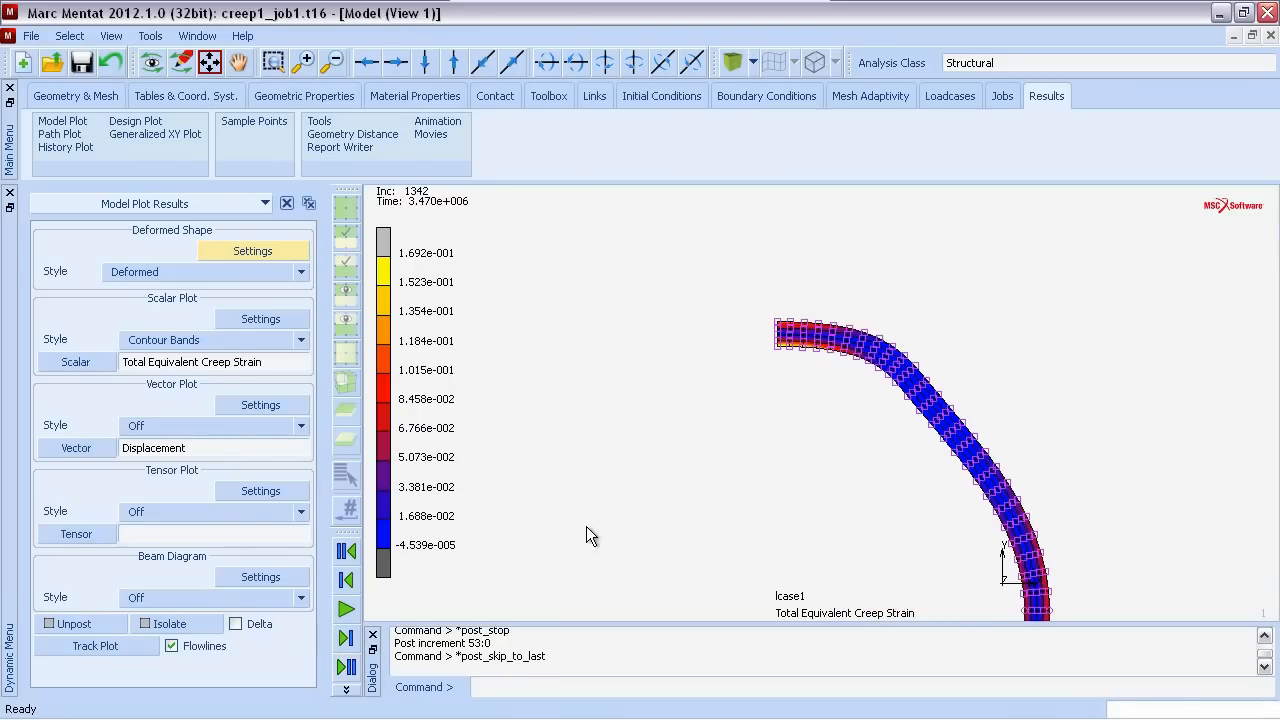
{"action": "left_click", "coordinate": [333, 62]}
{"action": "left_click", "coordinate": [333, 62]}
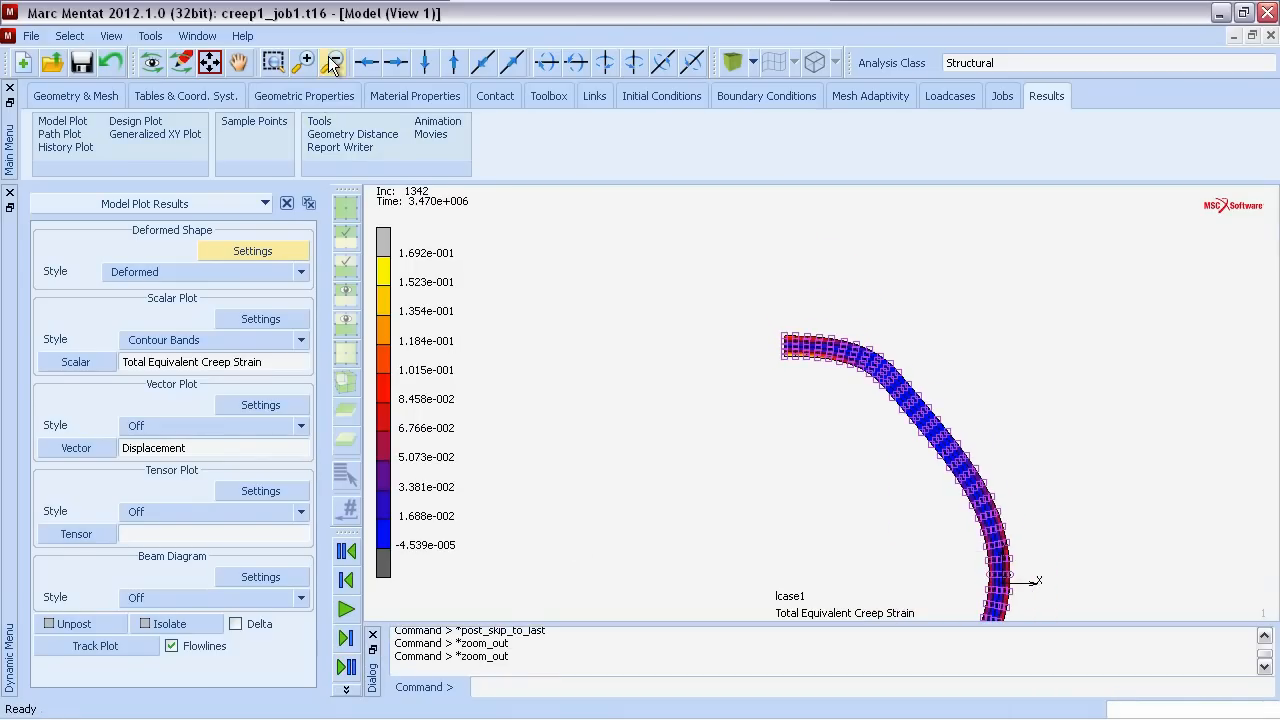
{"action": "left_click", "coordinate": [210, 64]}
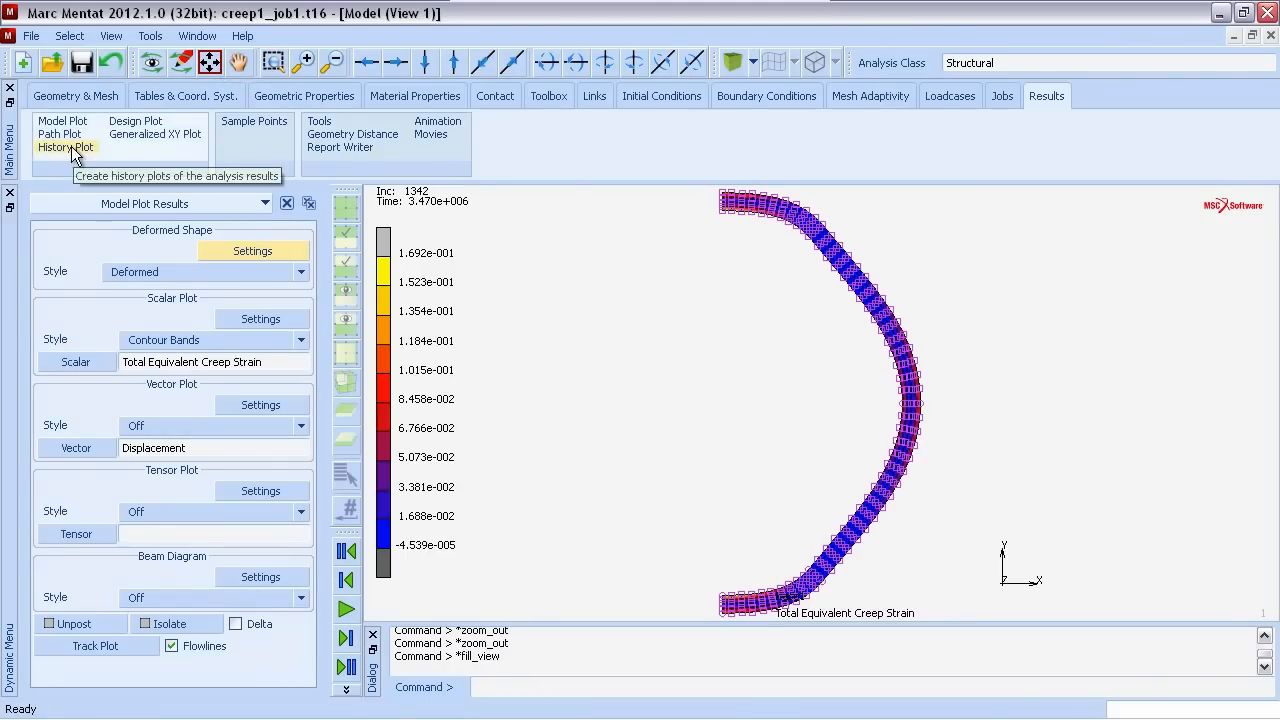
- Set node 80 on the wall's outer edge near mid-height as the history plot location and collect data for all increments
{"action": "left_click", "coordinate": [273, 62]}
{"action": "left_click_drag", "start_coordinate": [787, 250], "coordinate": [957, 426]}
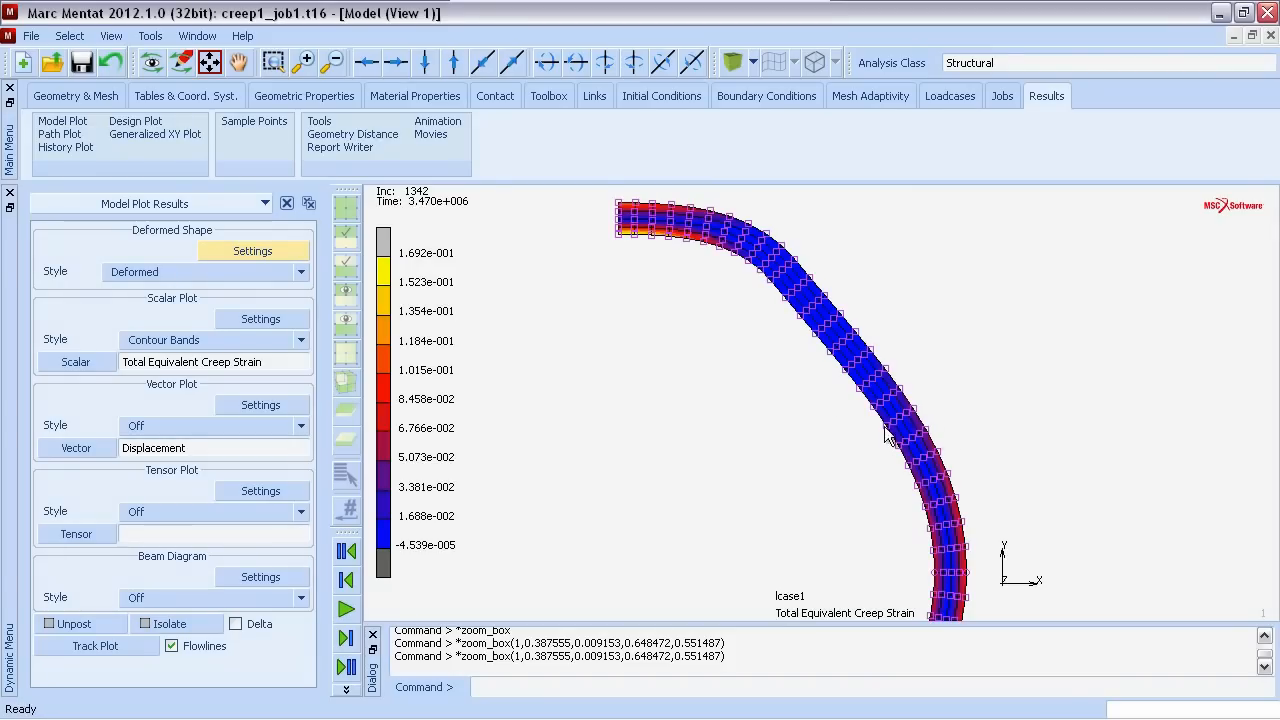
{"action": "left_click", "coordinate": [50, 147]}
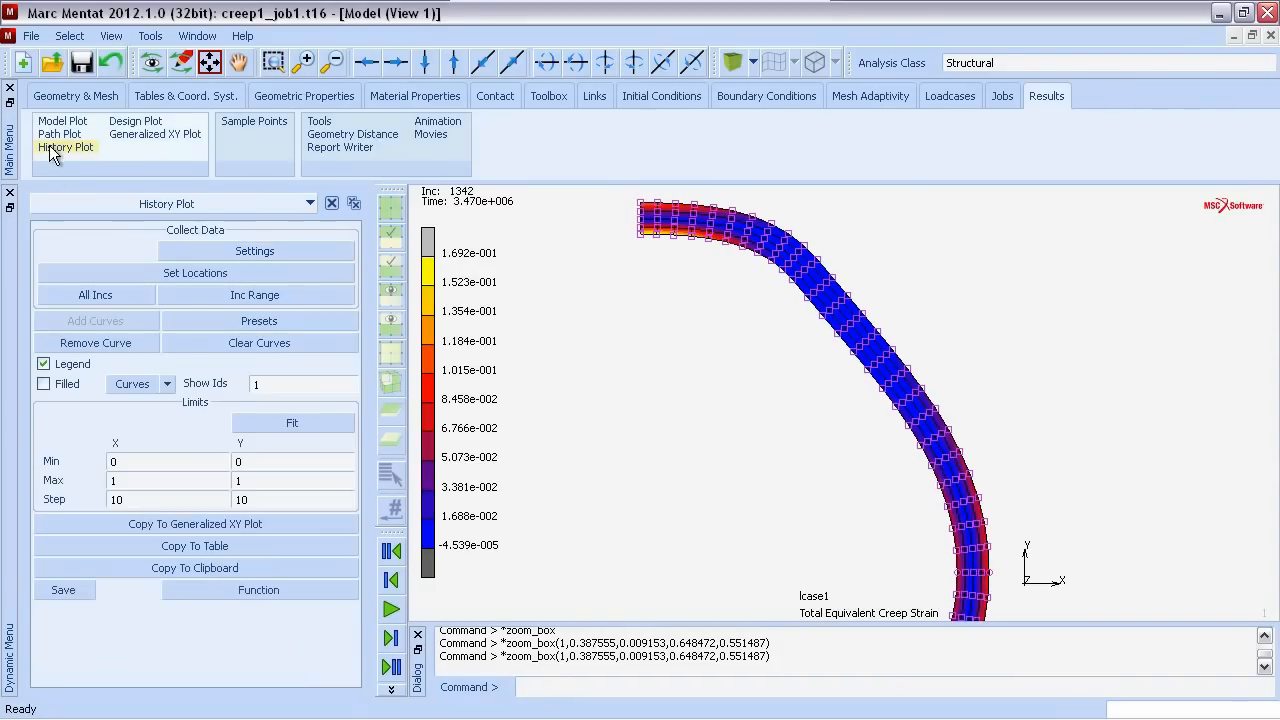
{"action": "left_click", "coordinate": [174, 269]}
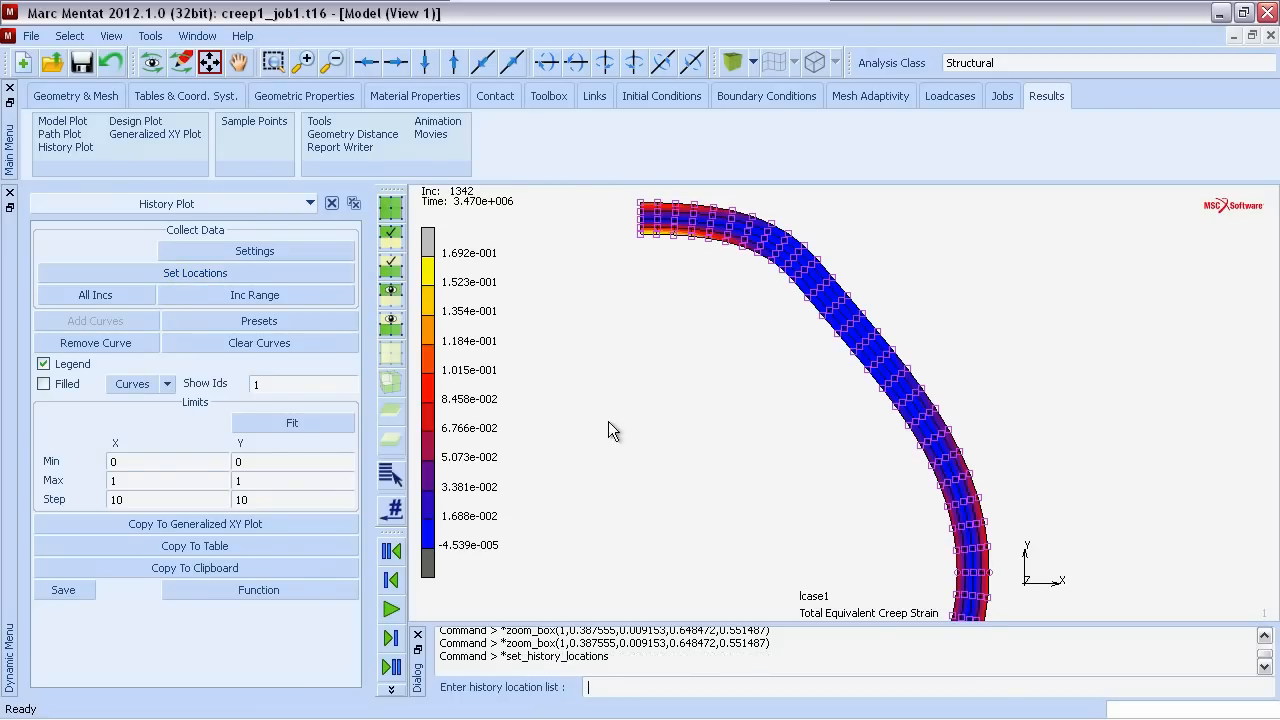
{"action": "left_click", "coordinate": [993, 580]}
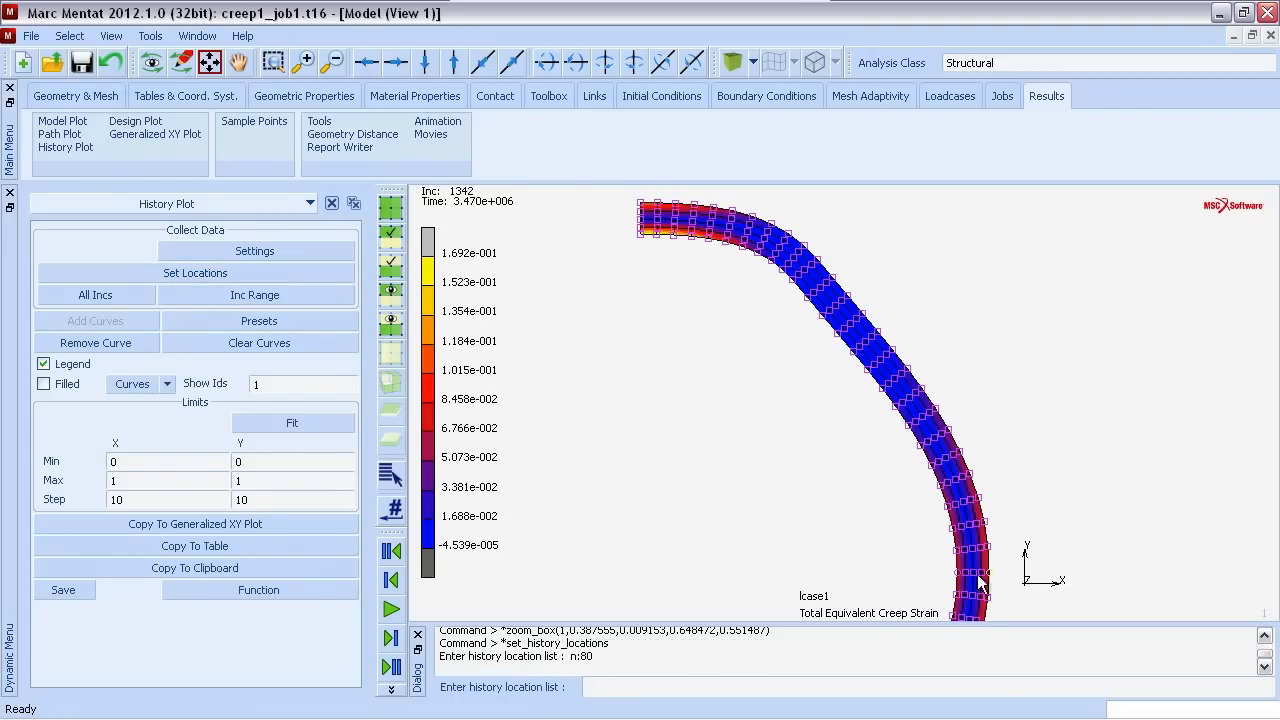
{"action": "right_click", "coordinate": [778, 564]}
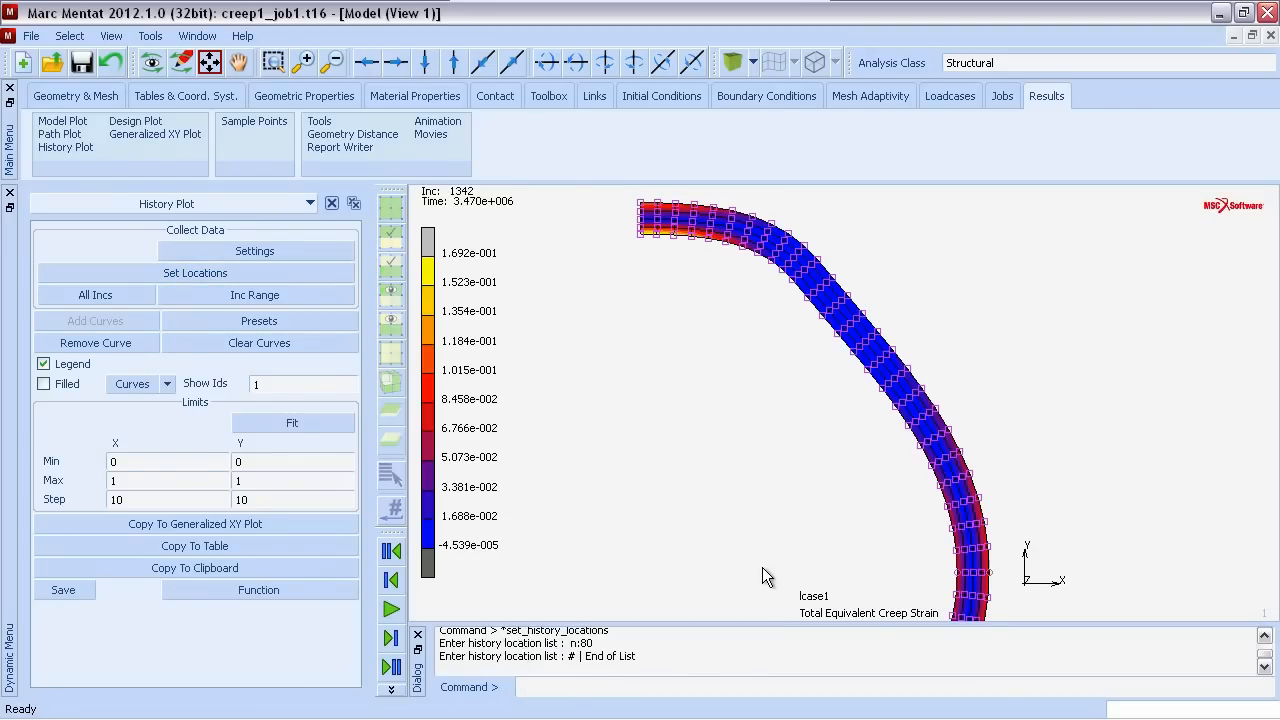
{"action": "left_click", "coordinate": [119, 298]}
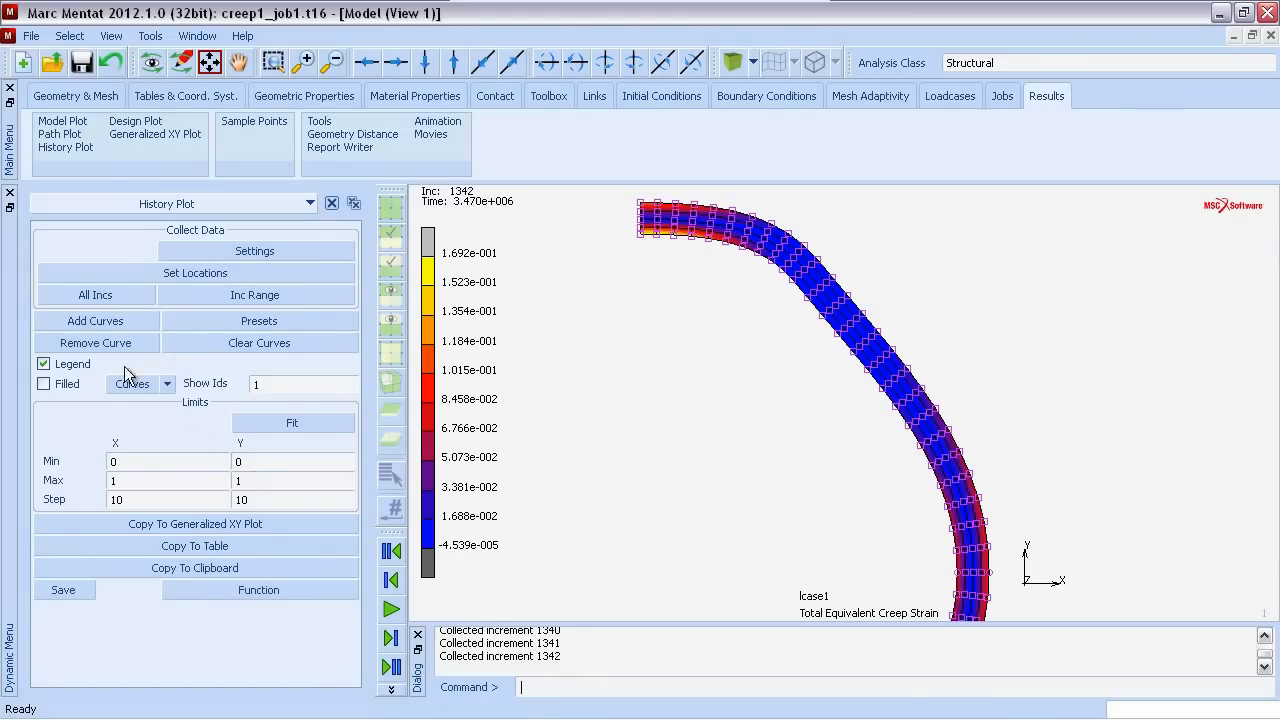
- Add a history curve of Total Equivalent Creep Strain against Time for all locations and fit the plot limits
{"action": "left_click", "coordinate": [116, 324]}
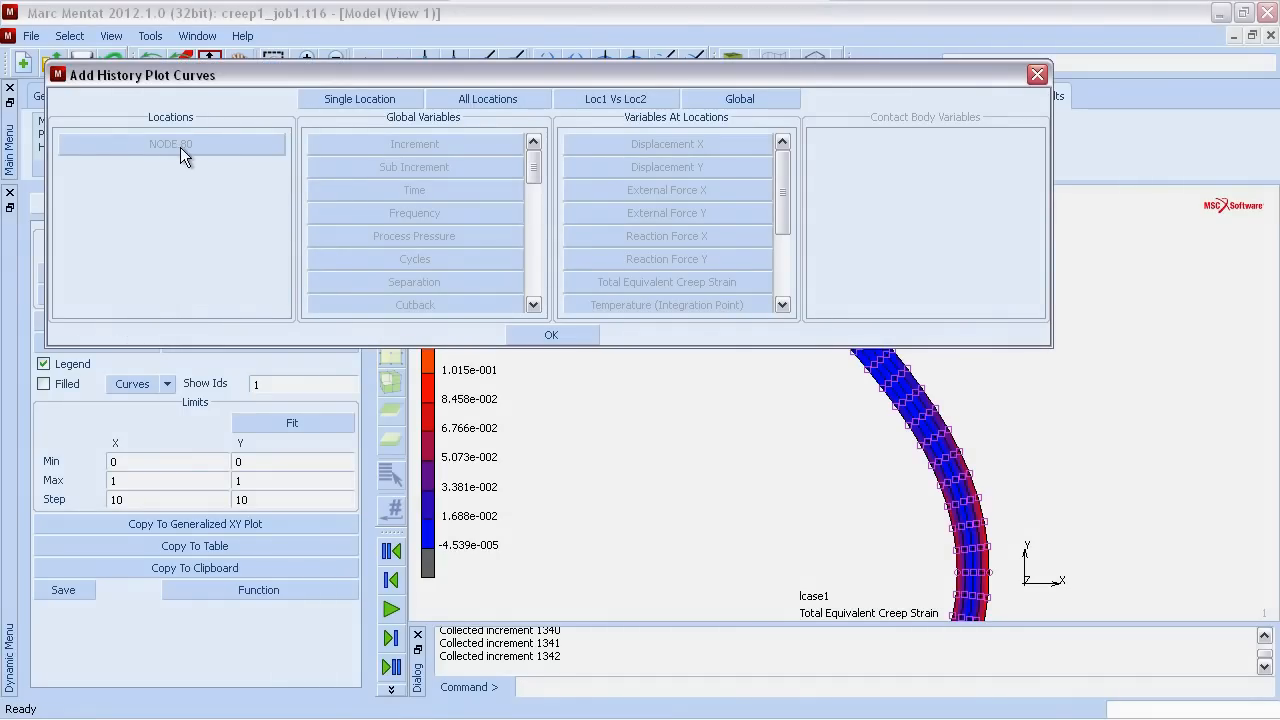
{"action": "left_click", "coordinate": [464, 97]}
{"action": "left_click", "coordinate": [441, 189]}
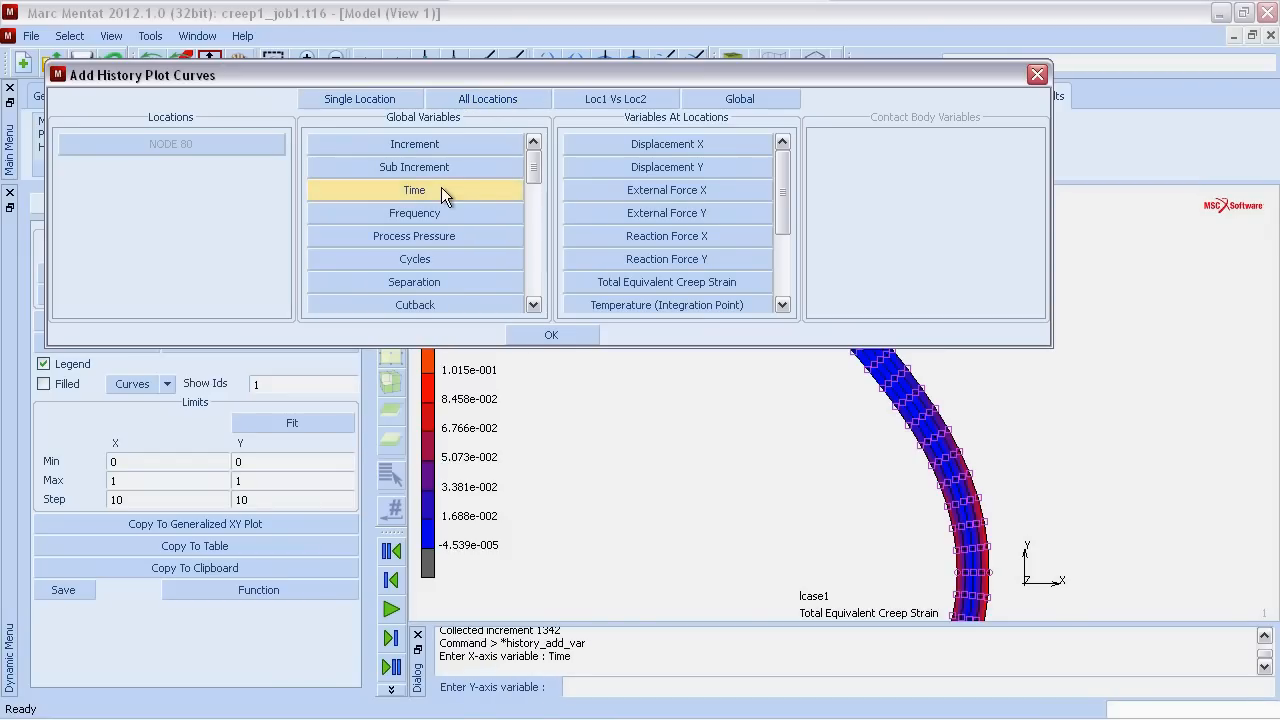
{"action": "left_click", "coordinate": [673, 284]}
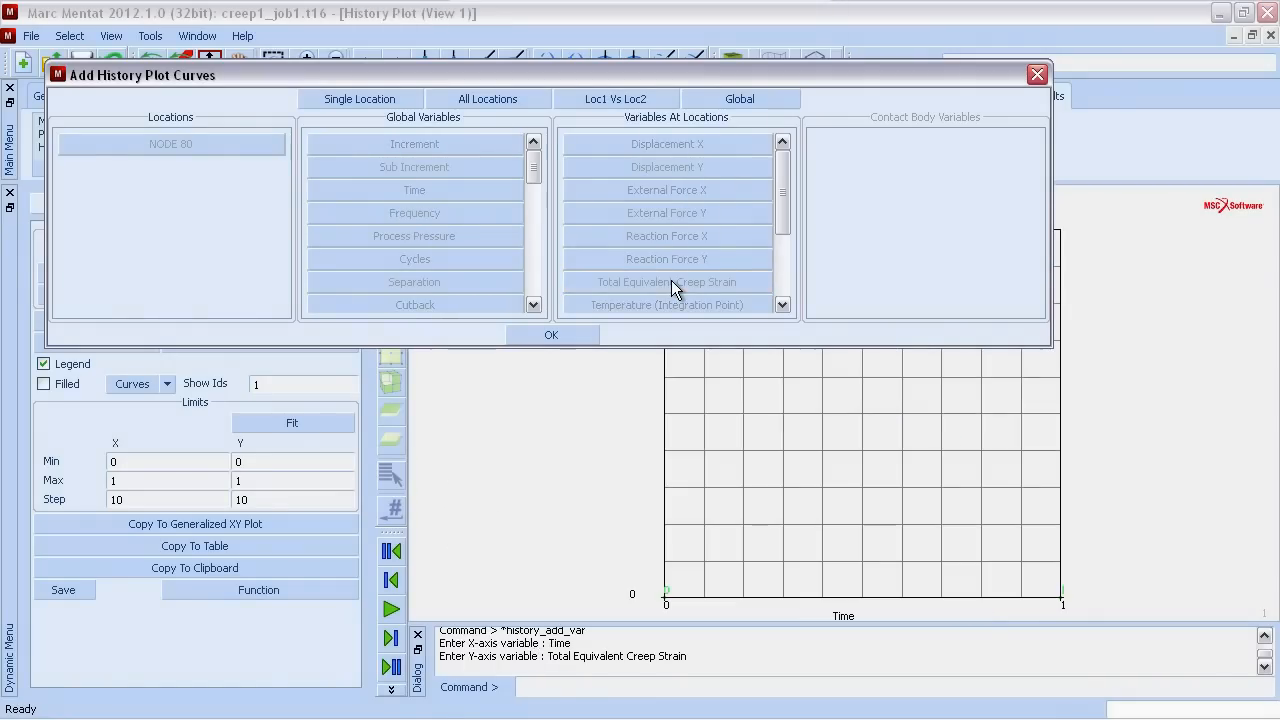
{"action": "left_click", "coordinate": [566, 336]}
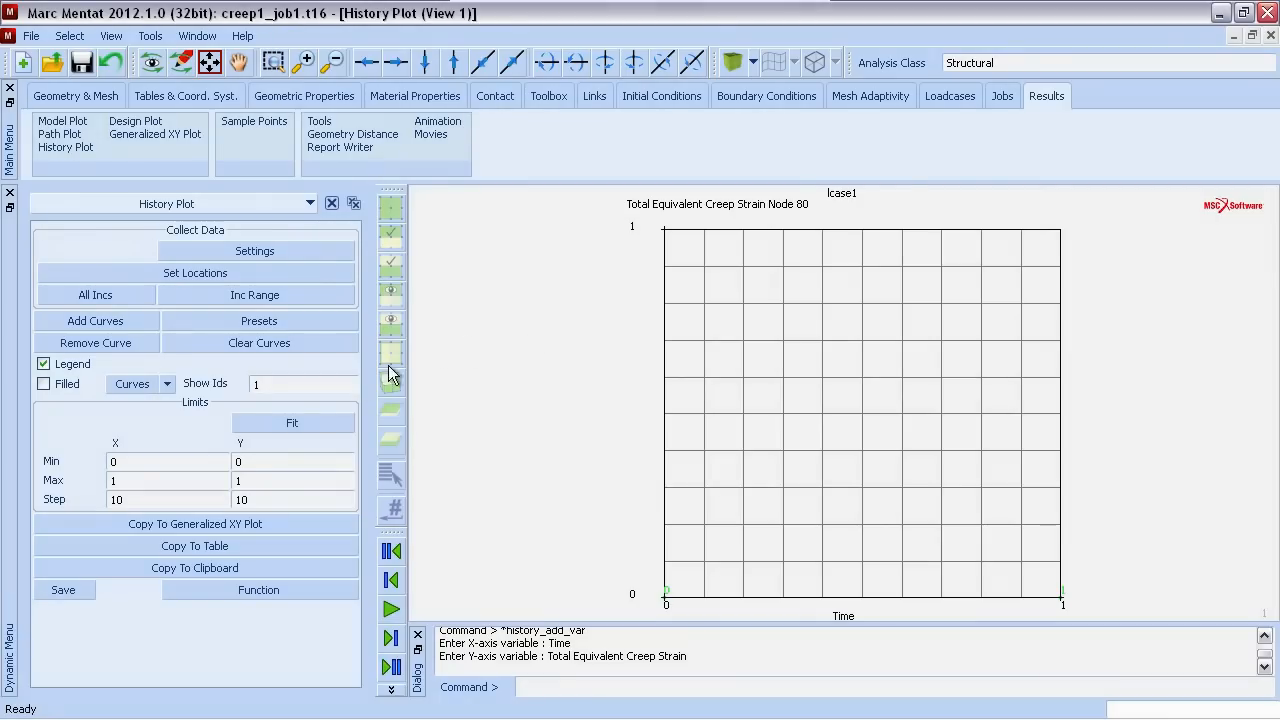
{"action": "left_click", "coordinate": [304, 423]}
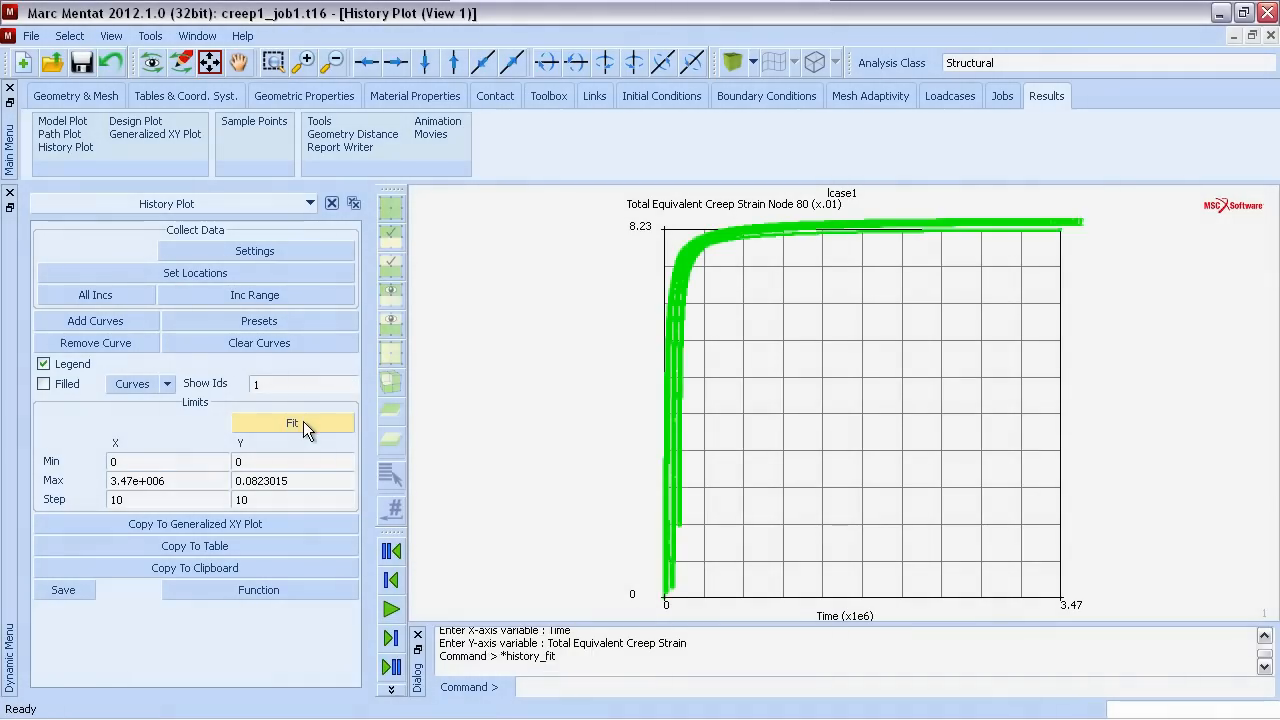